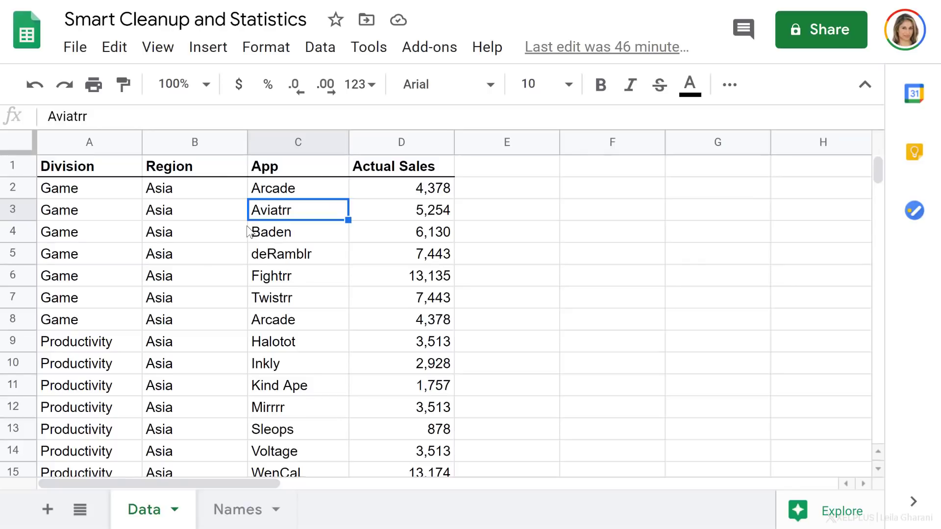
Open Column stats for the App column from cell C3
click(119, 218)
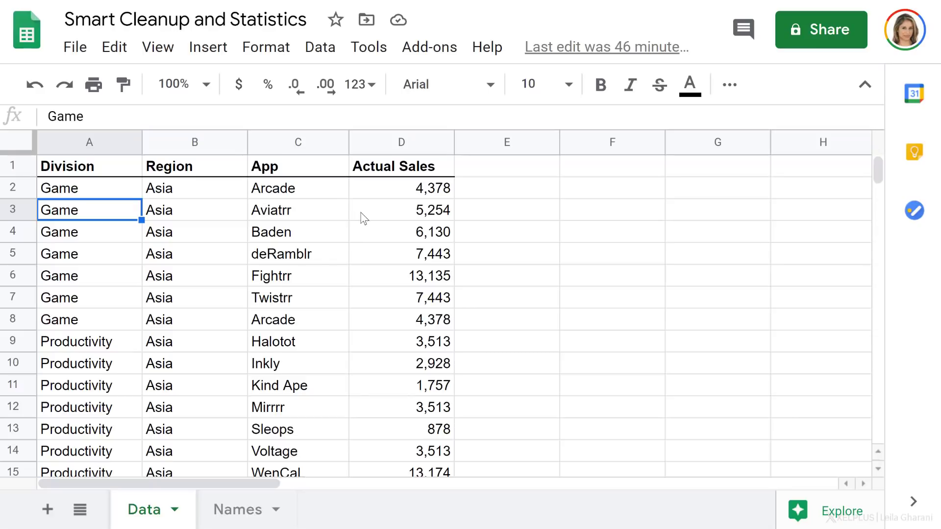
click(314, 216)
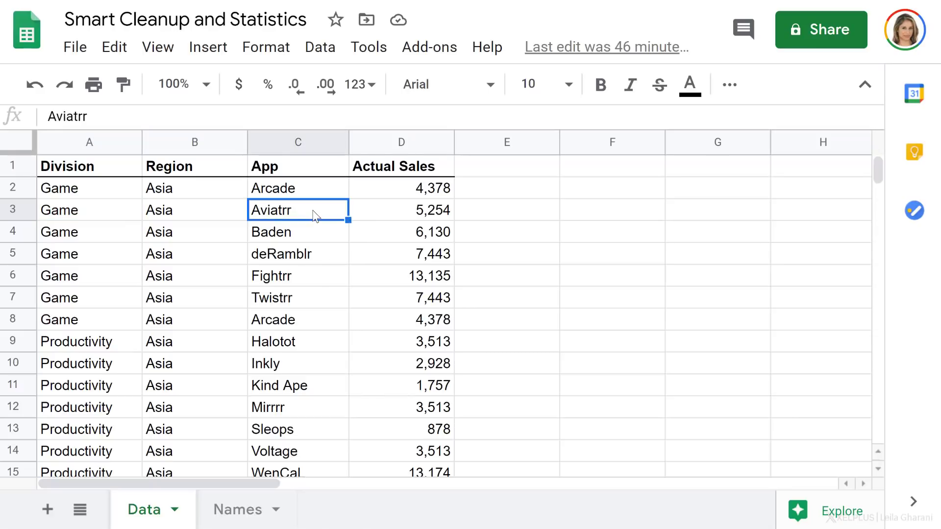
click(331, 54)
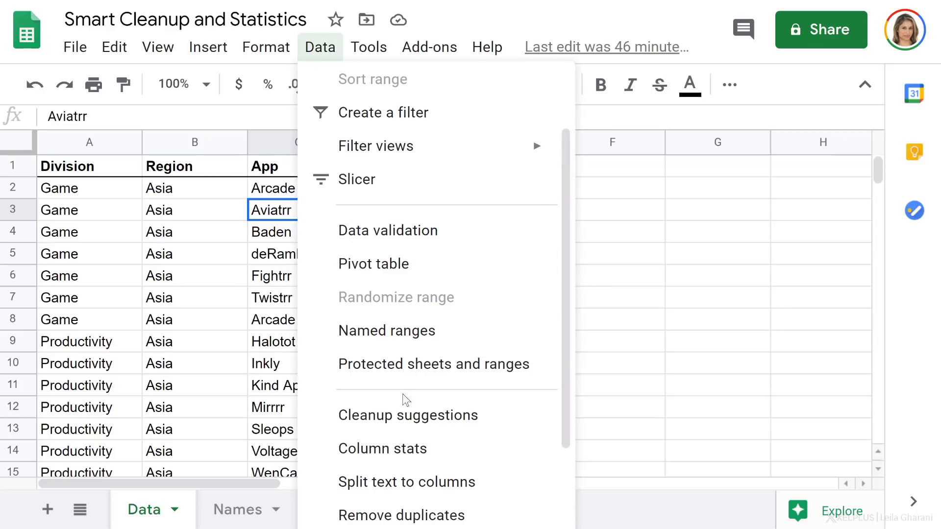
click(417, 455)
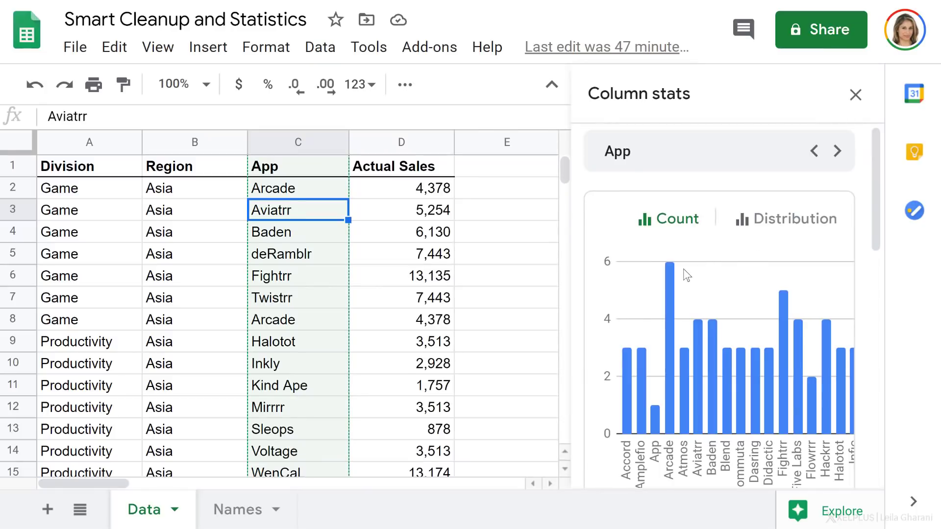
Review the App count chart, switch Frequency to Least, and scroll to the Summary
mouse_move(672, 366)
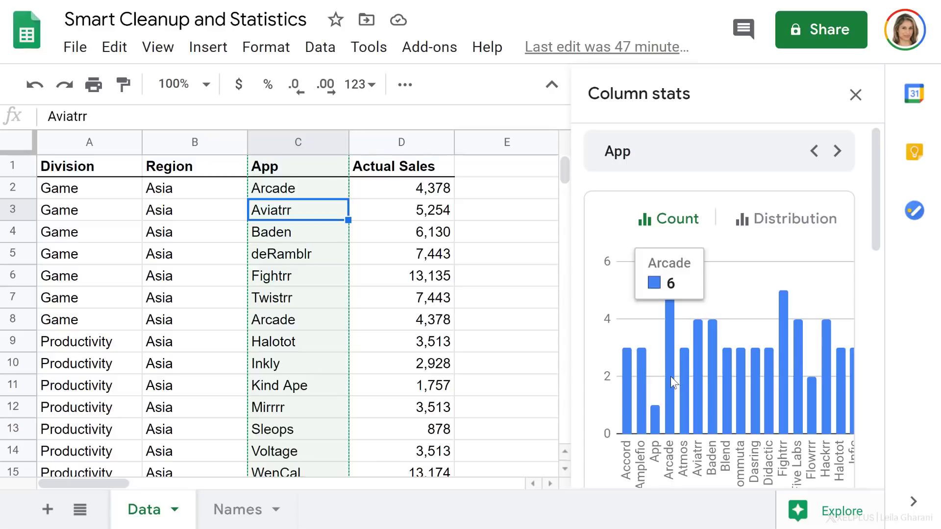
scroll(672, 382, down, 2)
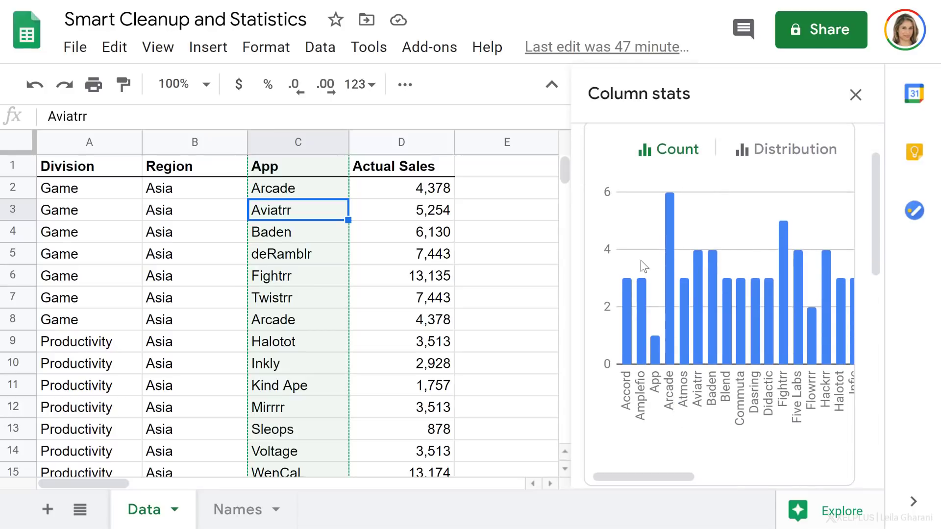
mouse_move(660, 481)
mouse_down()
mouse_move(804, 479)
mouse_move(656, 481)
mouse_up()
mouse_move(672, 310)
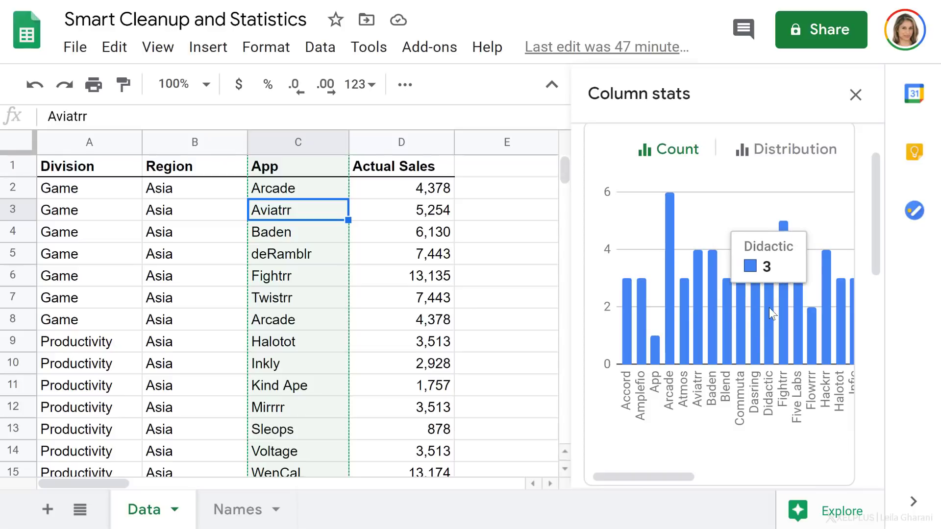
scroll(764, 310, down, 8)
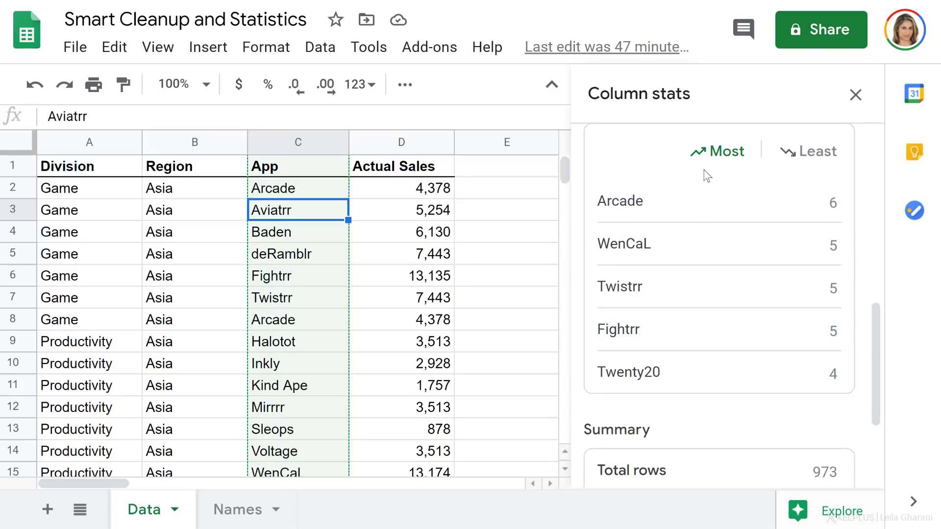
click(802, 152)
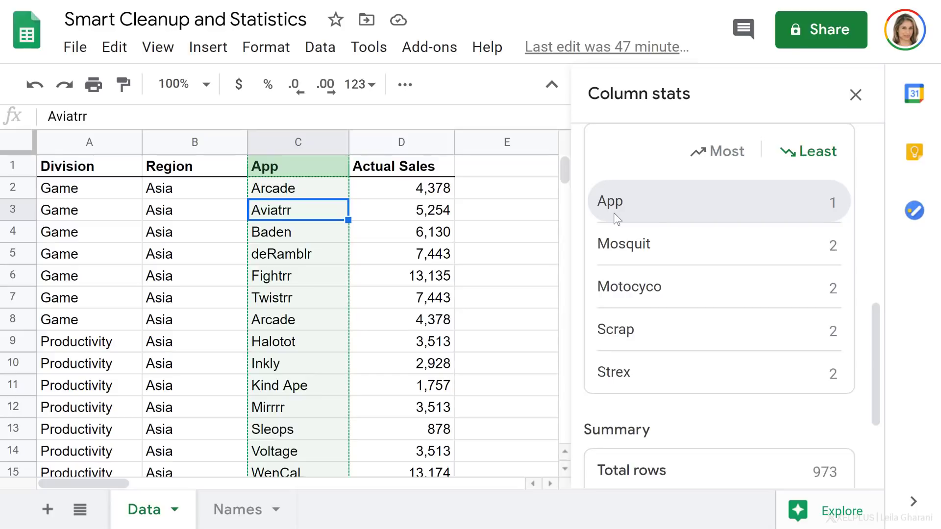
scroll(614, 213, down, 3)
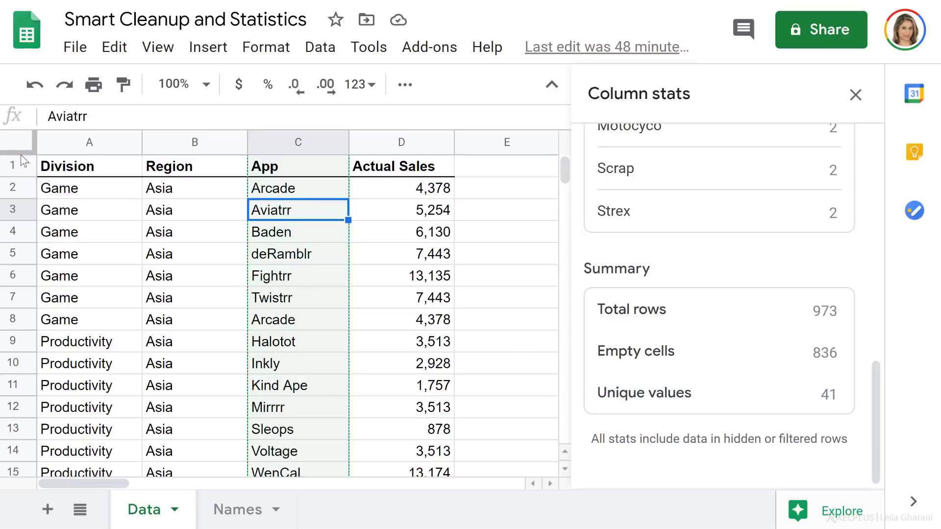
Freeze header row 1 and reopen App column stats, now 972 rows and 40 unique values
drag(21, 156, 20, 180)
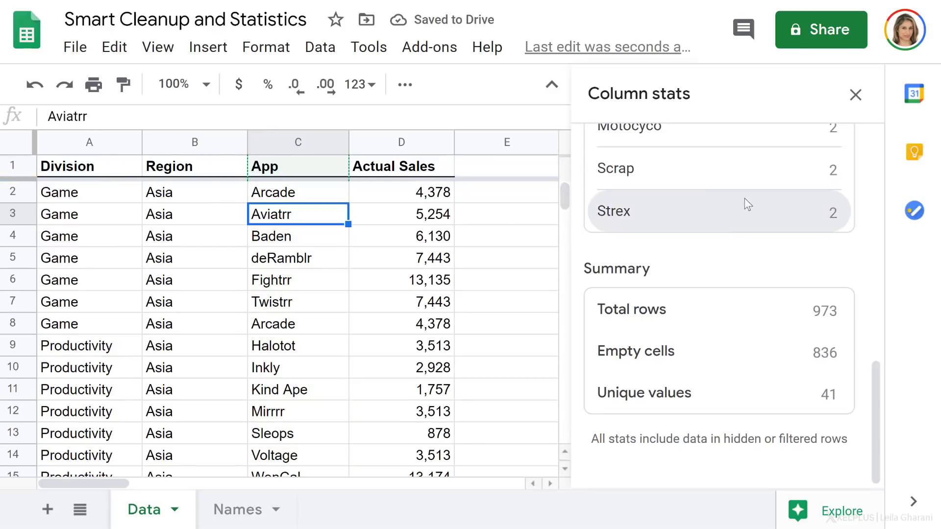
click(855, 95)
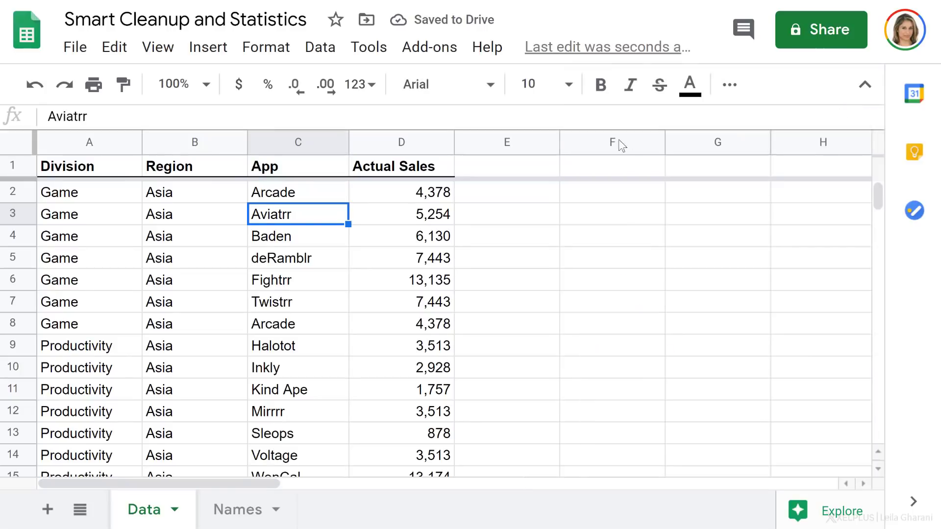
click(309, 47)
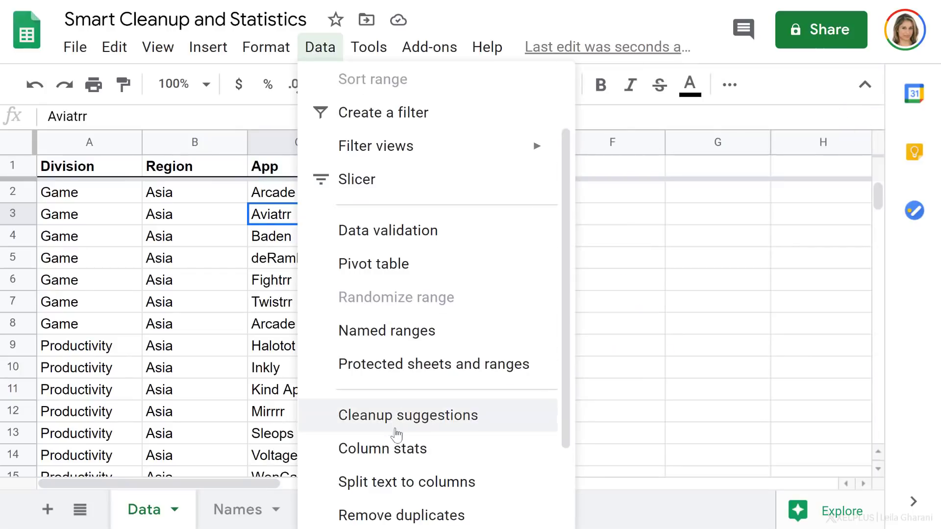
click(396, 448)
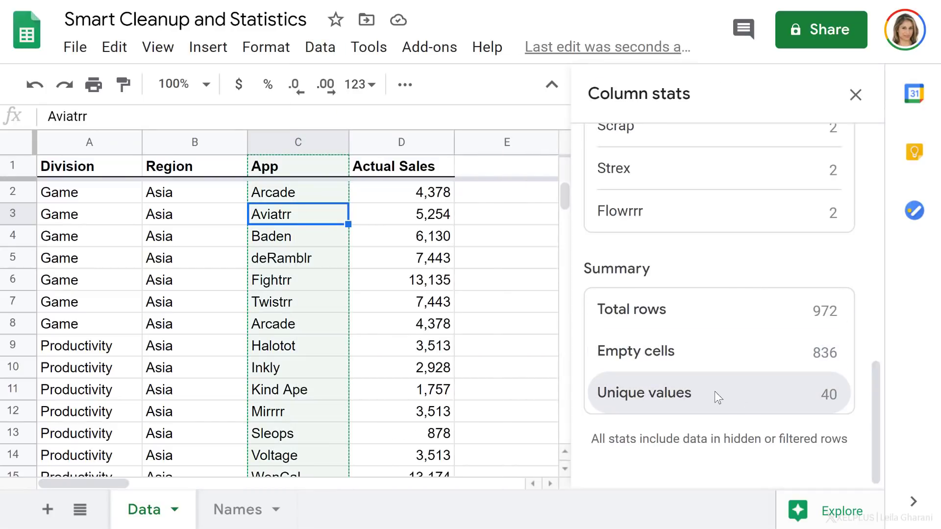
scroll(714, 392, up, 4)
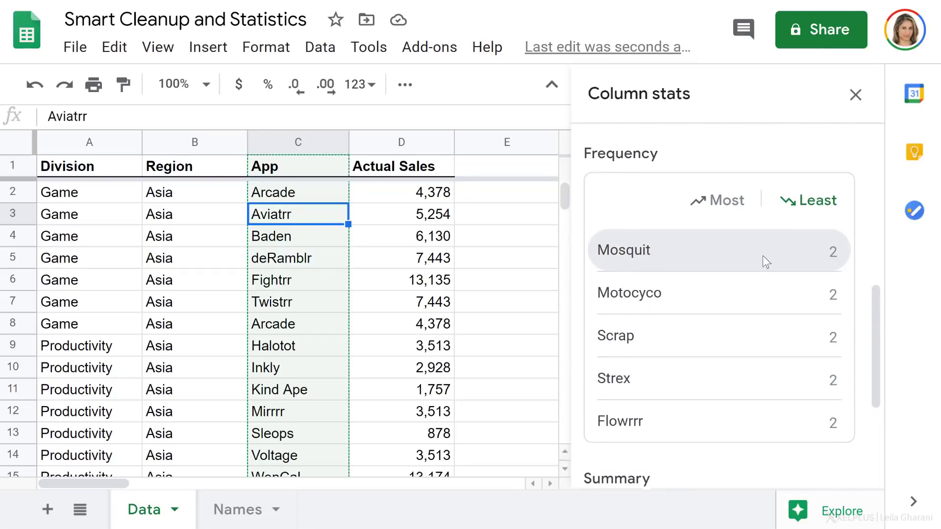
scroll(762, 256, up, 5)
scroll(759, 257, down, 1)
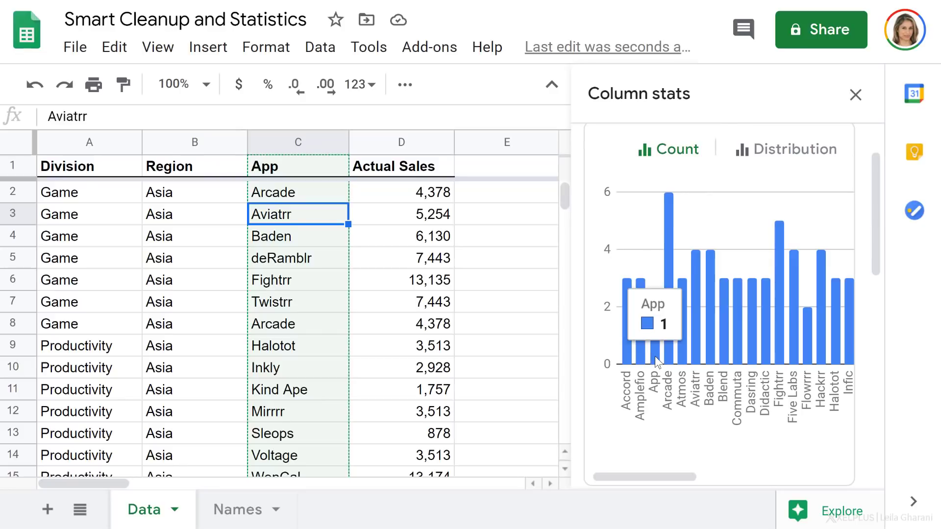
scroll(655, 356, up, 2)
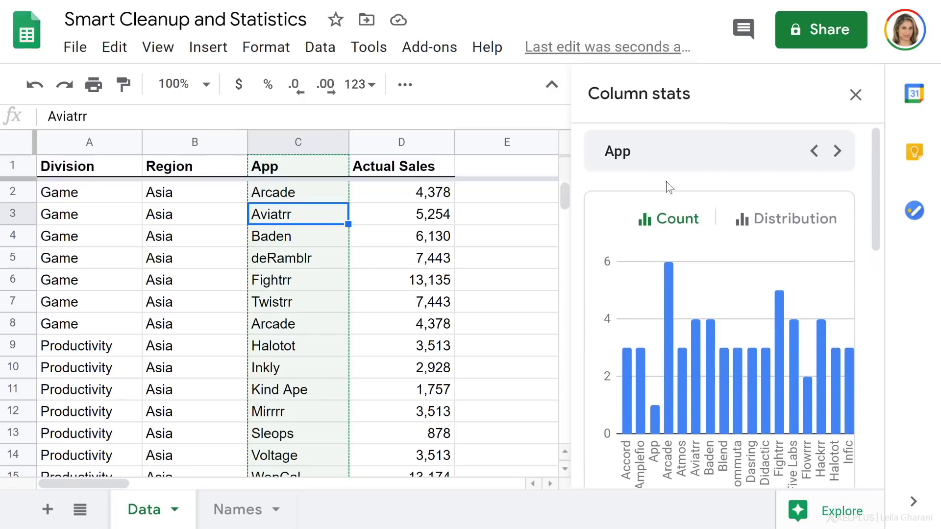
Switch Column stats to the Actual Sales column and view its value distribution
click(837, 151)
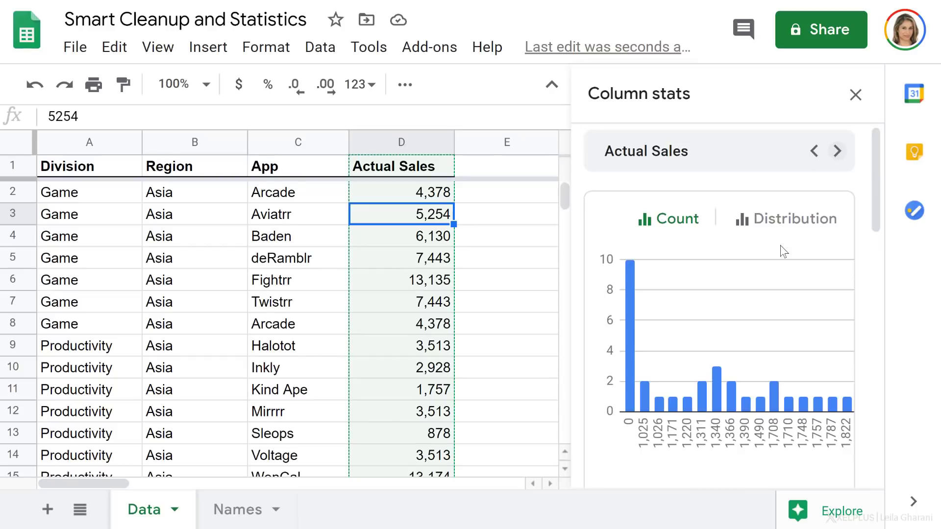
click(786, 220)
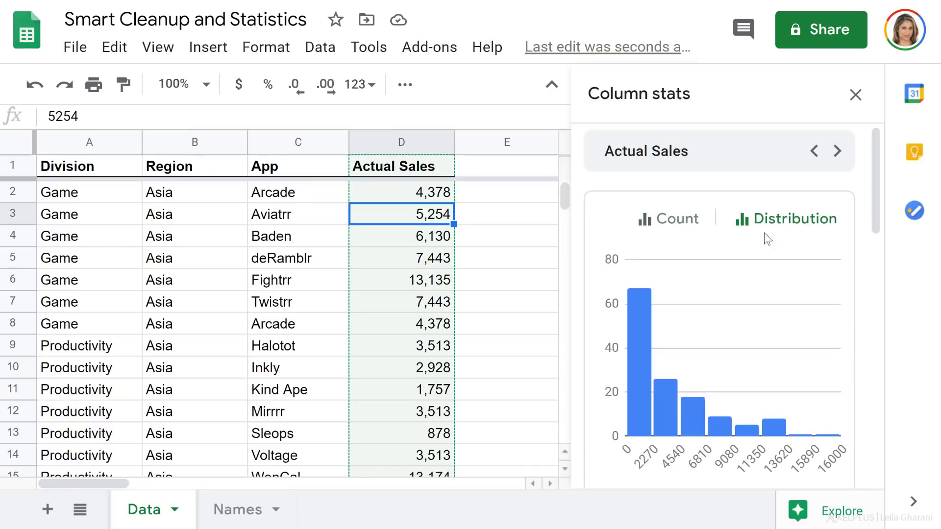
mouse_move(642, 314)
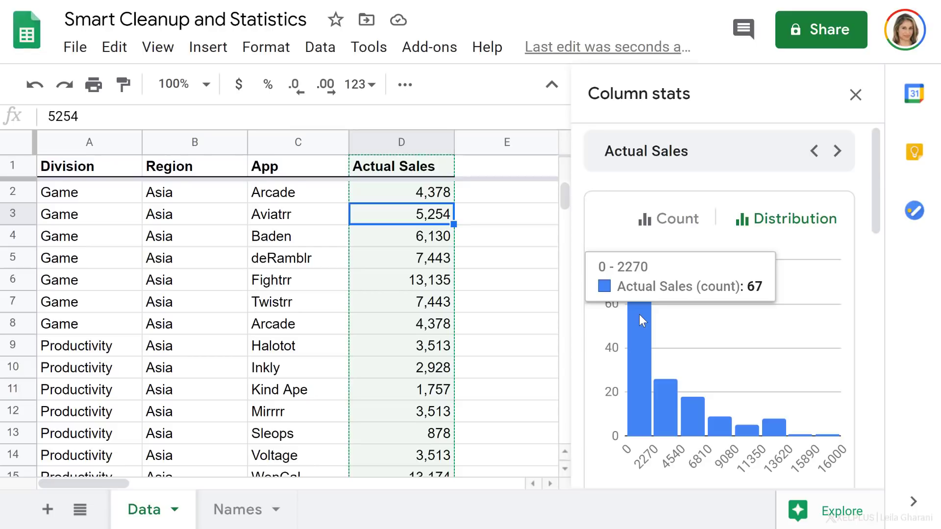
mouse_move(691, 416)
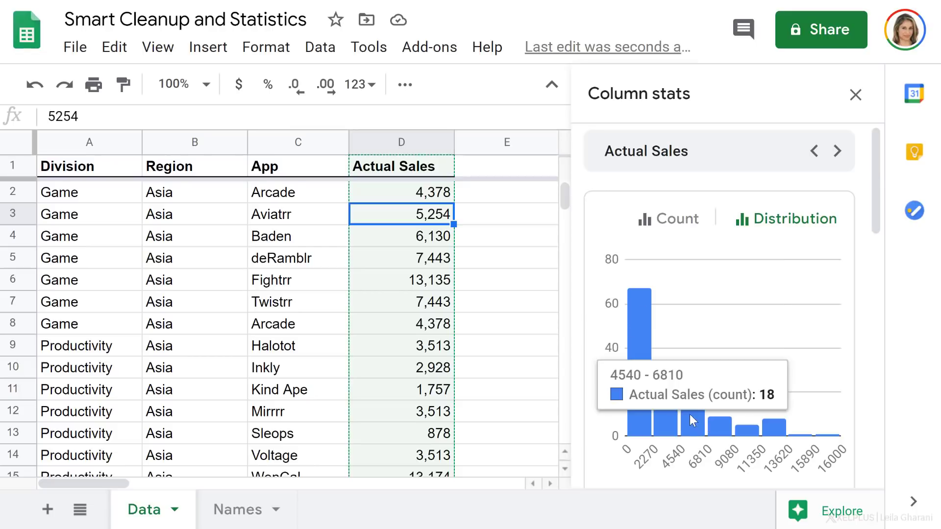
mouse_move(745, 429)
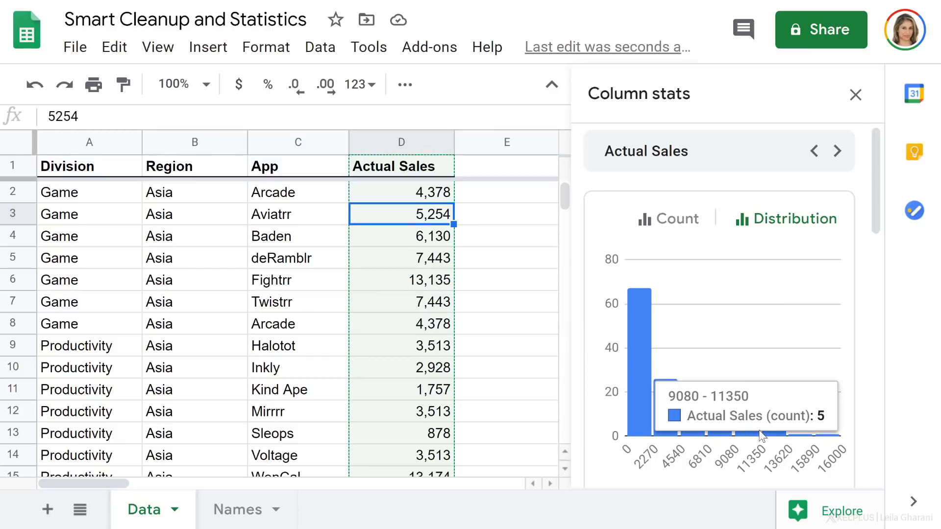
mouse_move(833, 436)
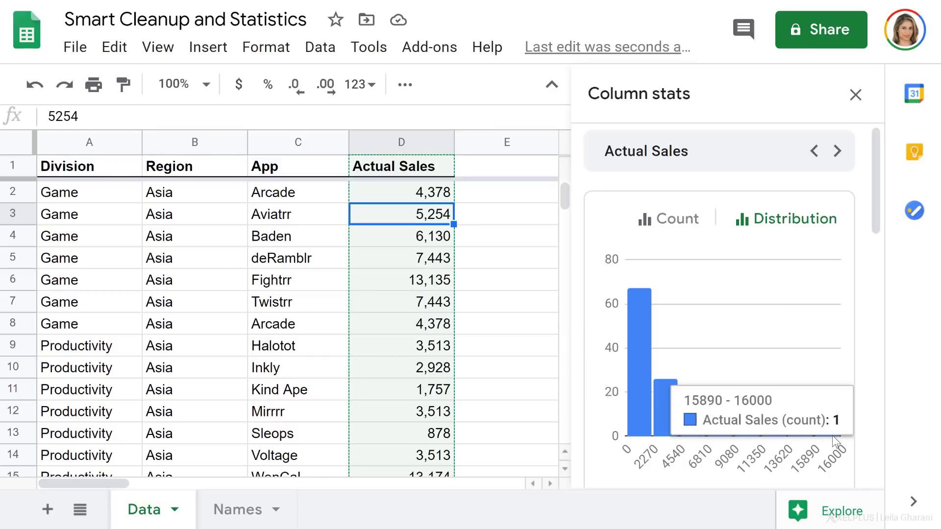
Scroll to the Actual Sales Summary: 972 rows, 94 unique values, sum 497,758
scroll(801, 406, down, 5)
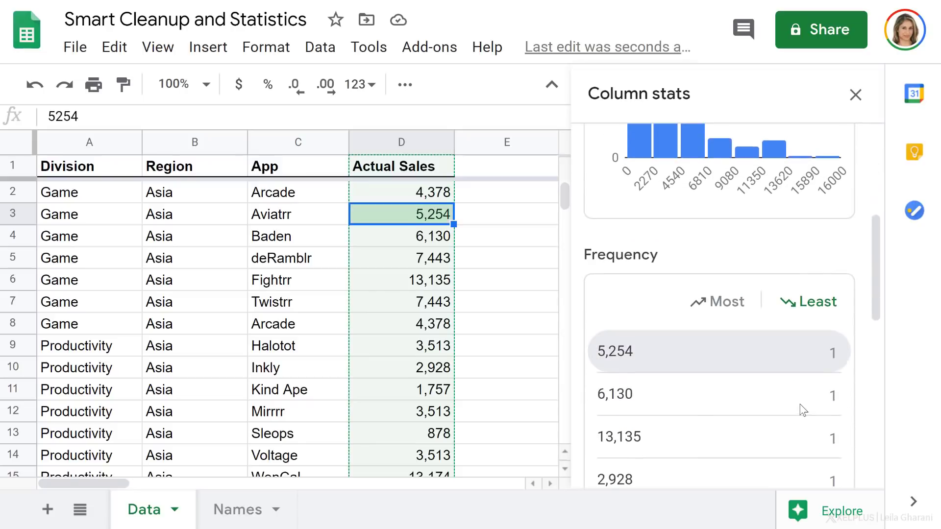
scroll(802, 410, down, 1)
scroll(802, 410, down, 1)
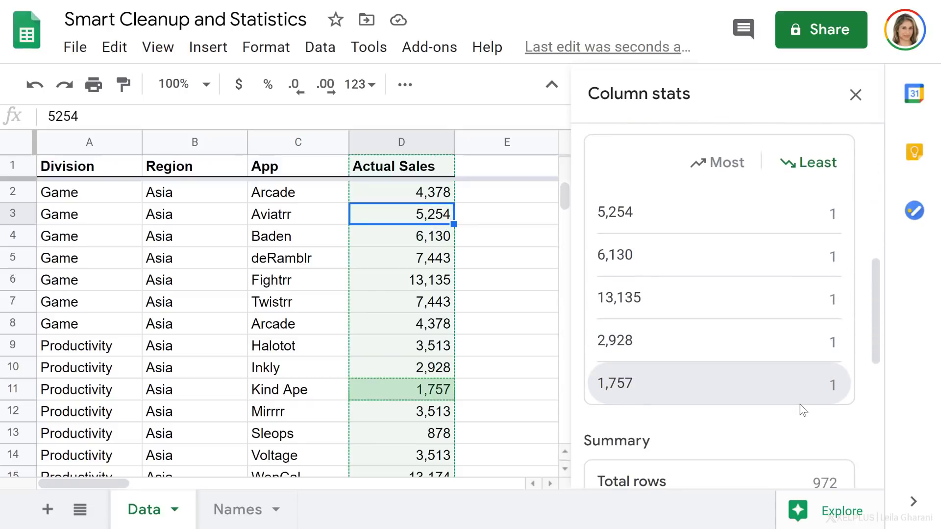
scroll(802, 409, down, 6)
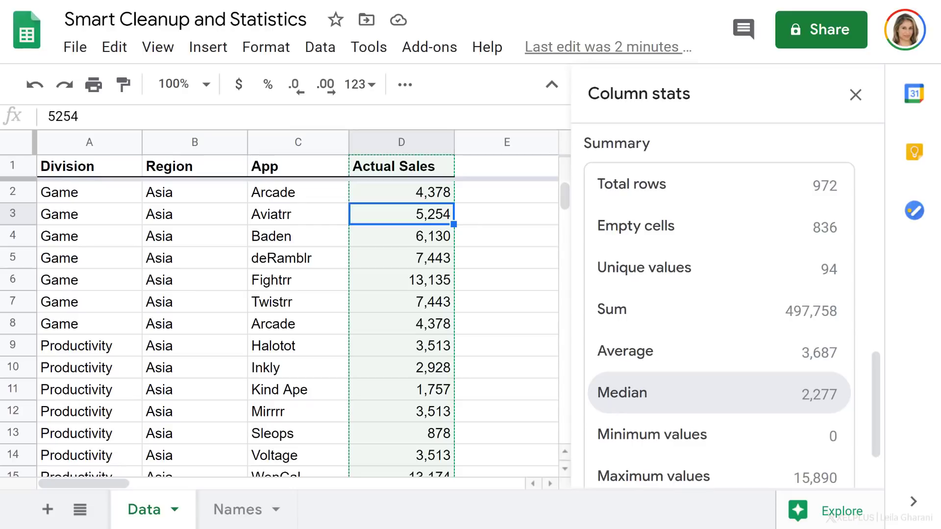
scroll(657, 240, down, 1)
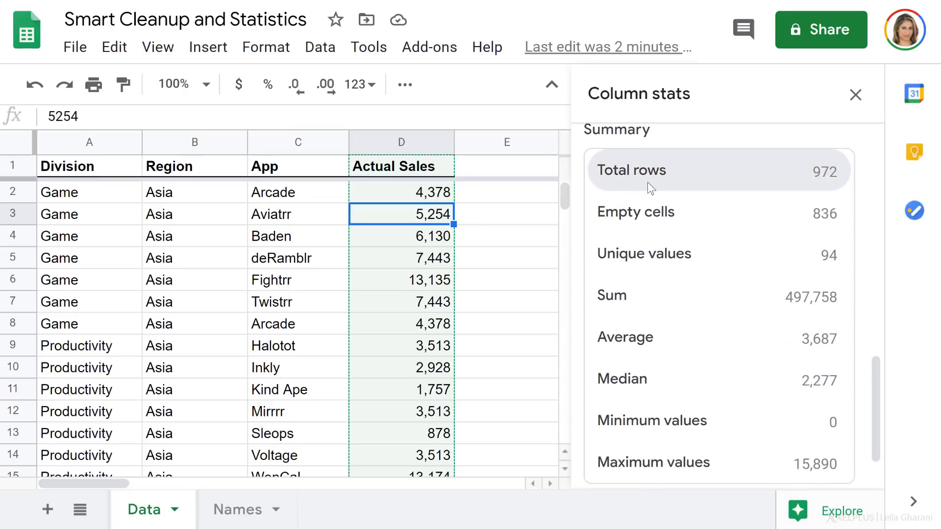
click(437, 263)
key(ctrl+Down)
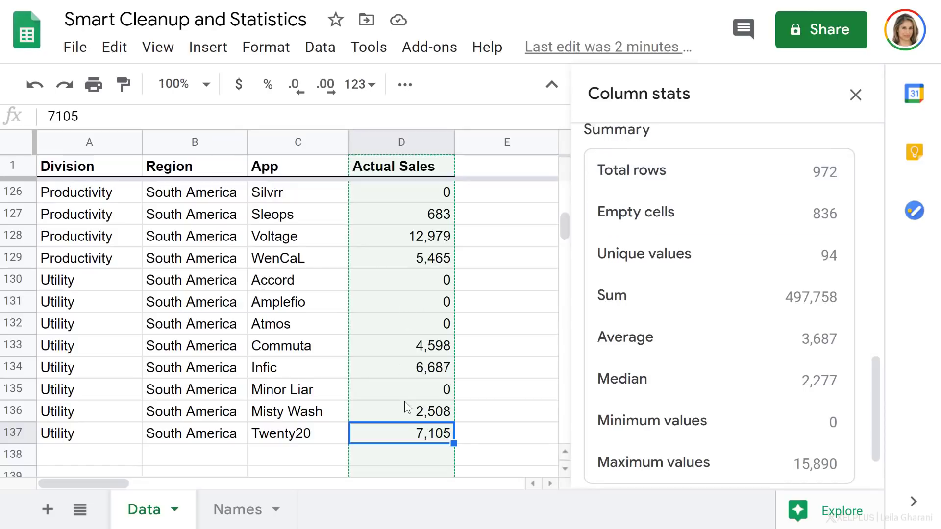
key(ctrl+Down)
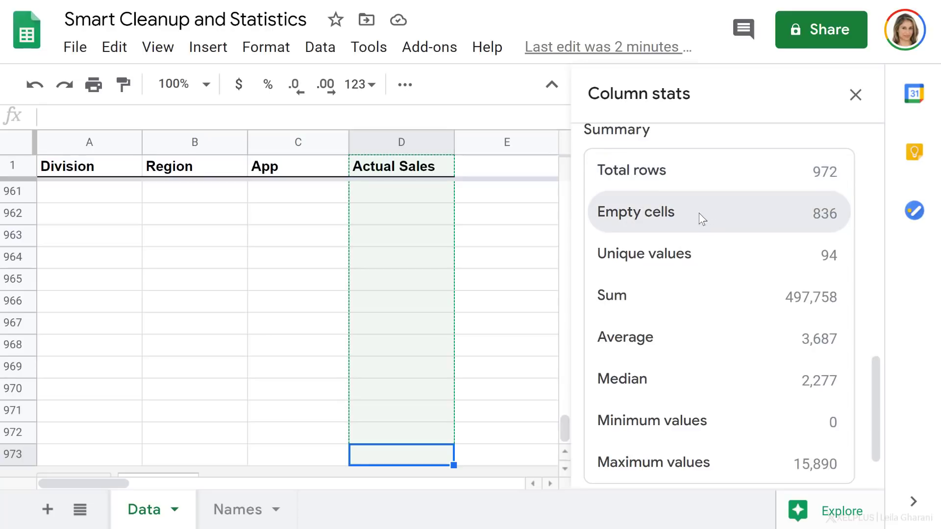
click(406, 256)
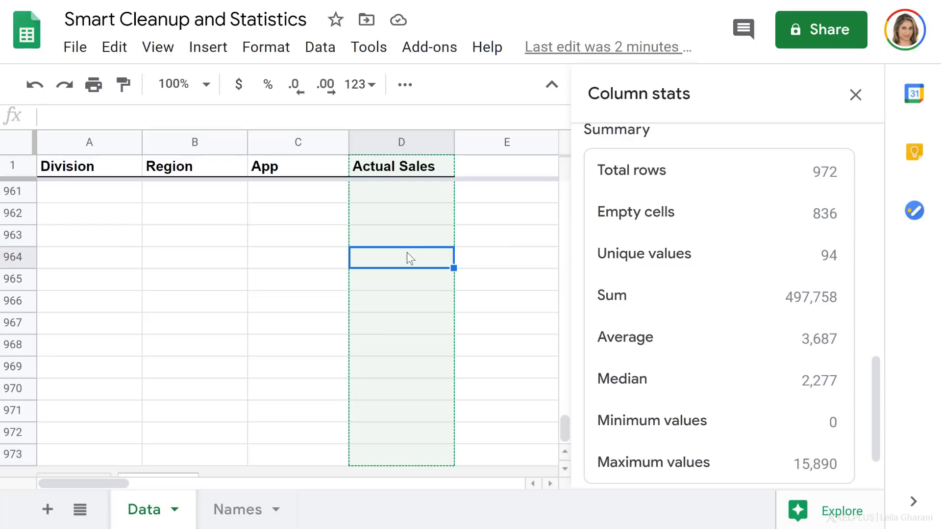
key(ctrl+Up)
key(Up)
key(Up)
key(Up)
key(Up)
key(Up)
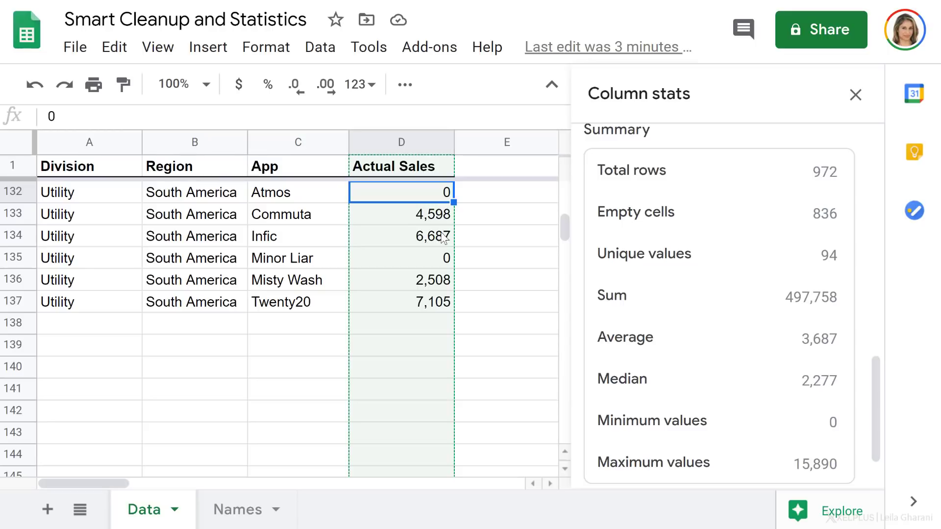
Close Column stats, select B4, and bring Cleanup suggestions into view in the Data menu
click(855, 97)
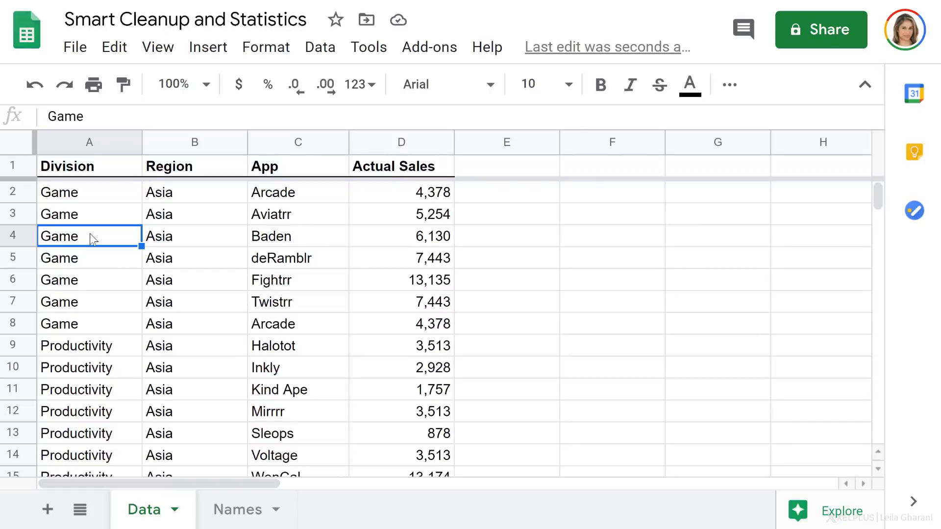
click(181, 232)
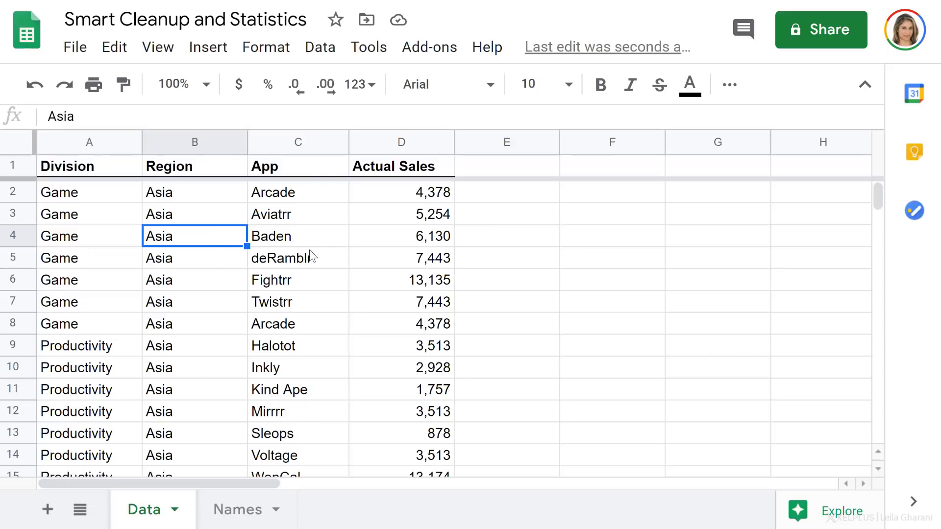
click(321, 47)
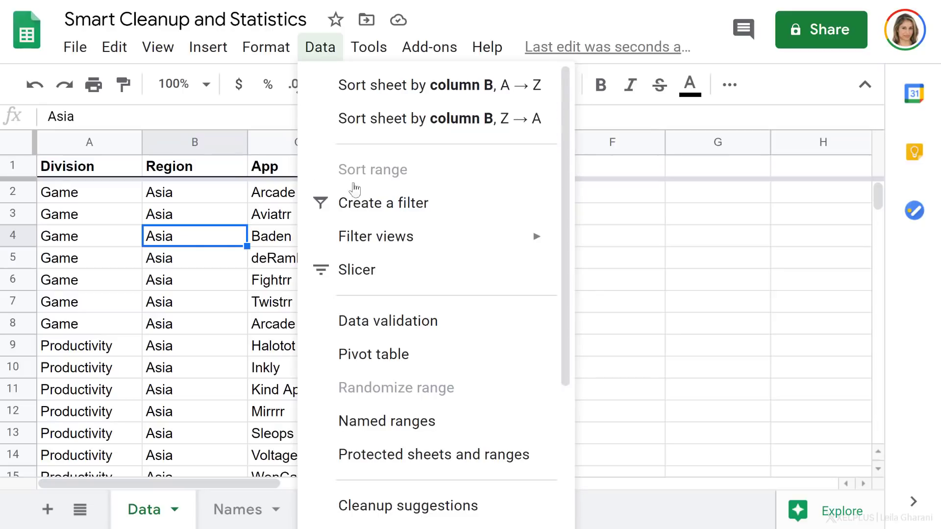
scroll(378, 289, down, 3)
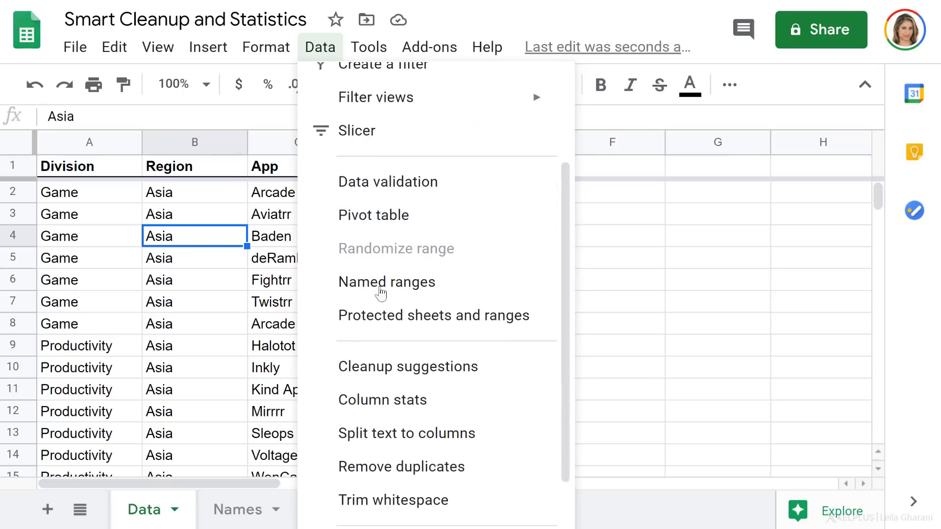
Open Cleanup suggestions, flagging row 8 as a duplicate of row 2 and trailing whitespace
click(418, 375)
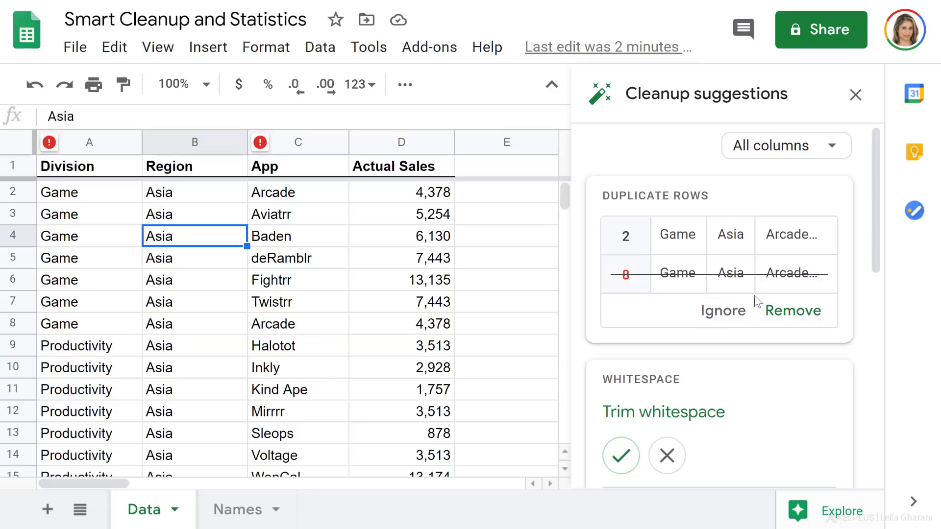
Remove duplicate row 8 and trim trailing spaces from 'Game' in A18 and the Baden cells
click(779, 312)
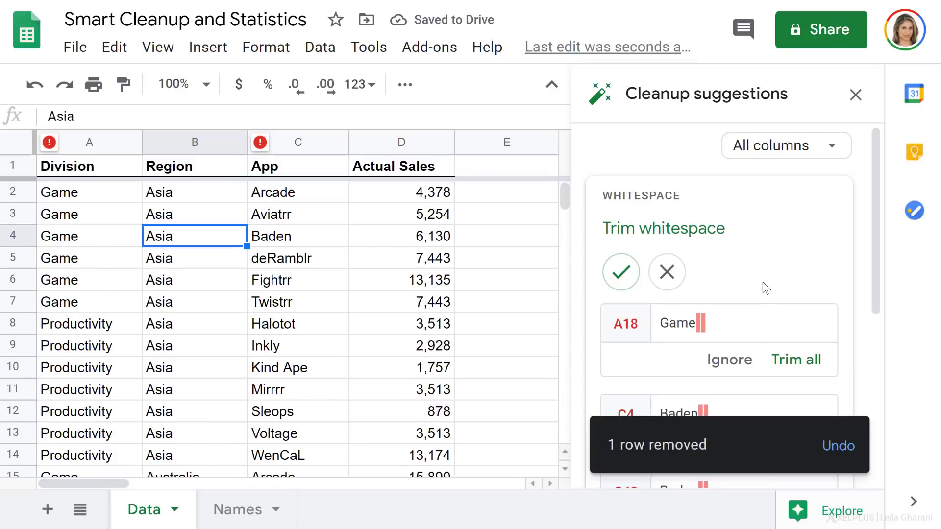
mouse_move(717, 326)
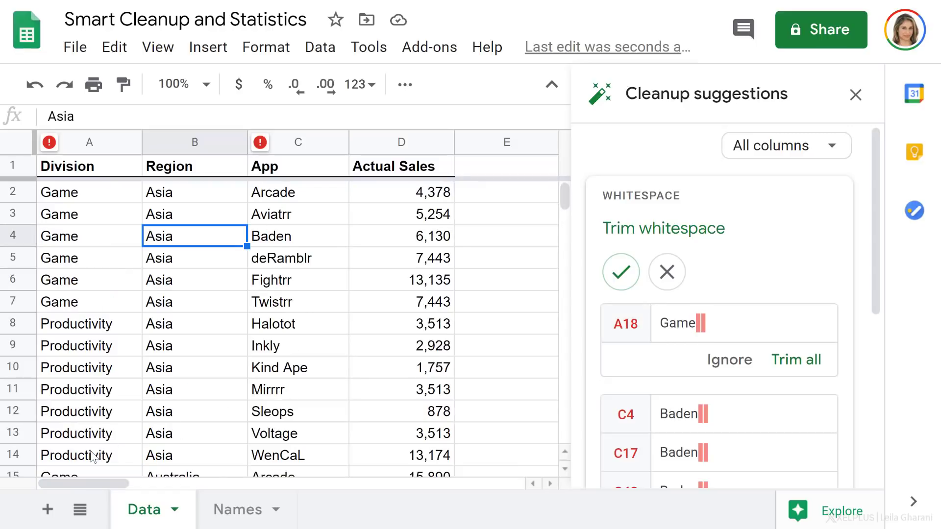
click(66, 409)
scroll(67, 401, down, 4)
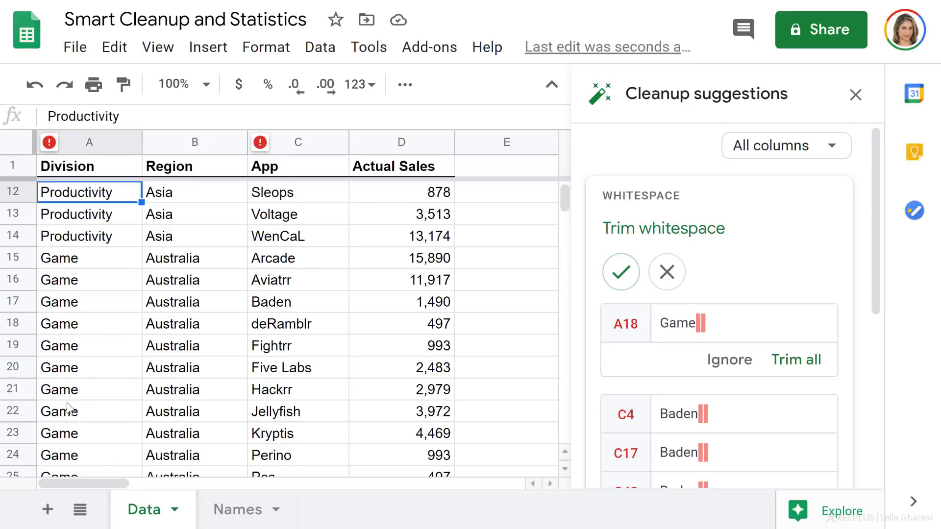
click(68, 324)
click(123, 118)
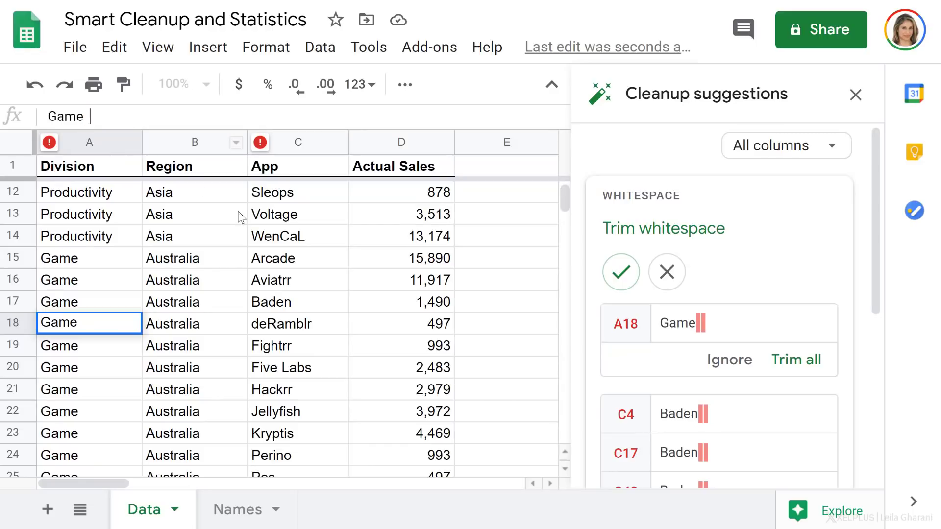
click(196, 304)
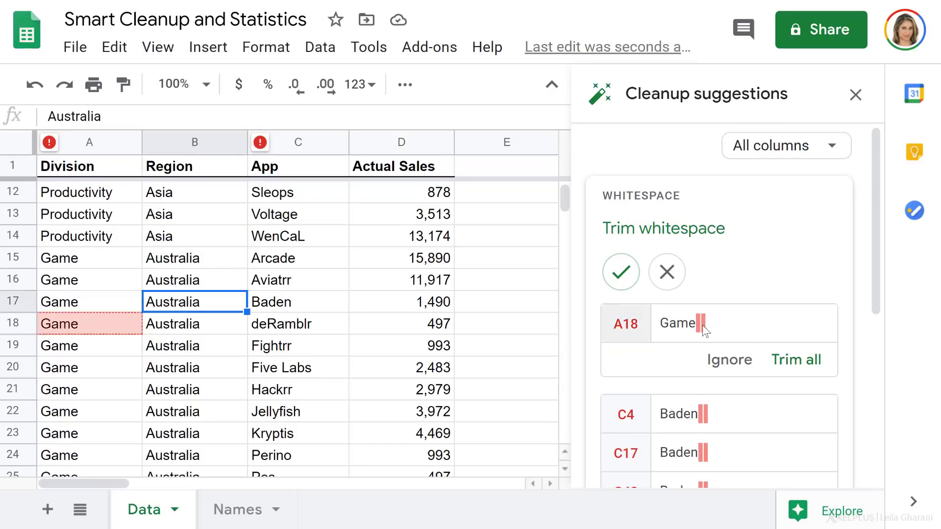
click(794, 361)
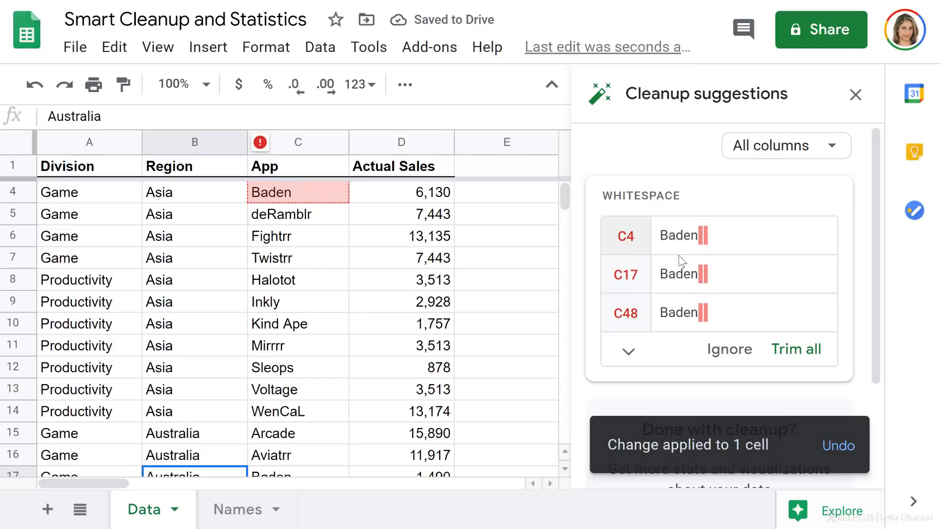
click(785, 359)
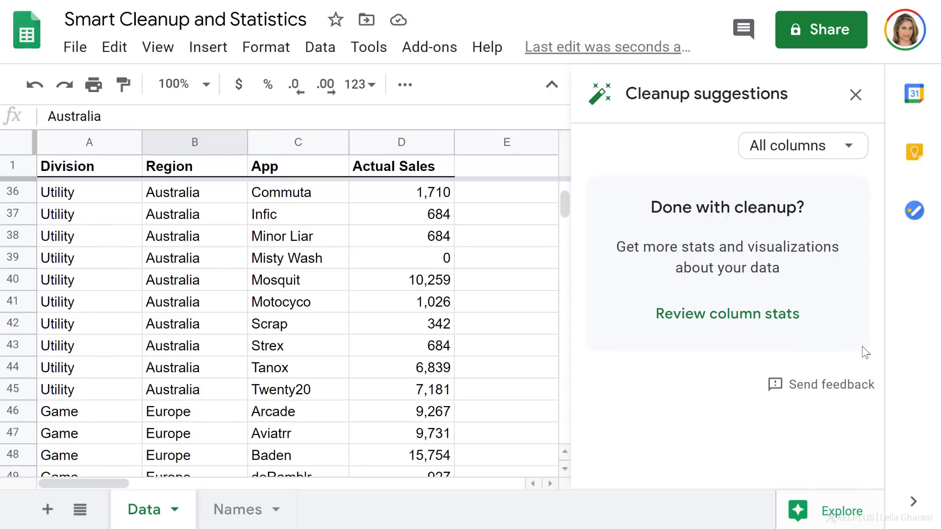
Glance at Region column stats, close both side panels, and return to the top of the sheet
click(778, 323)
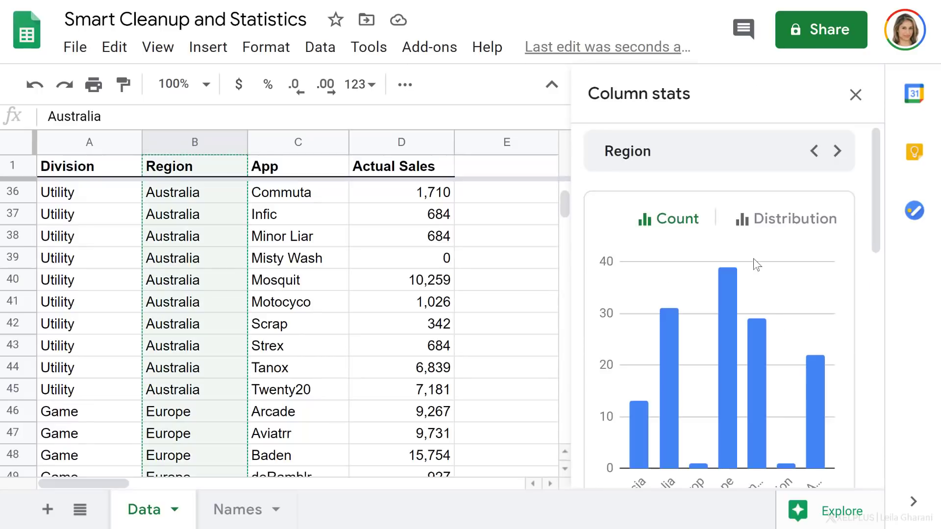
click(855, 94)
click(855, 94)
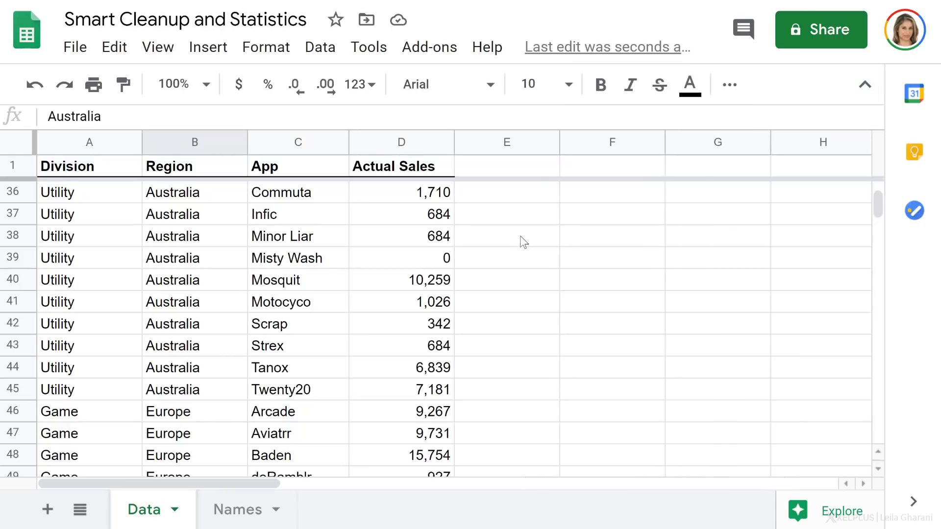
click(411, 262)
scroll(411, 262, up, 15)
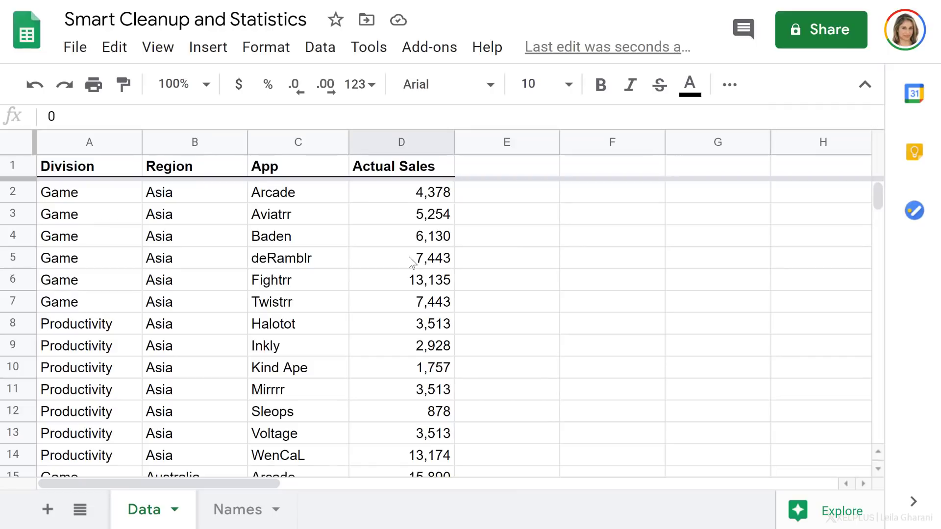
Enter =sum(D4:D5) in E5, which returns only 6,130
click(507, 264)
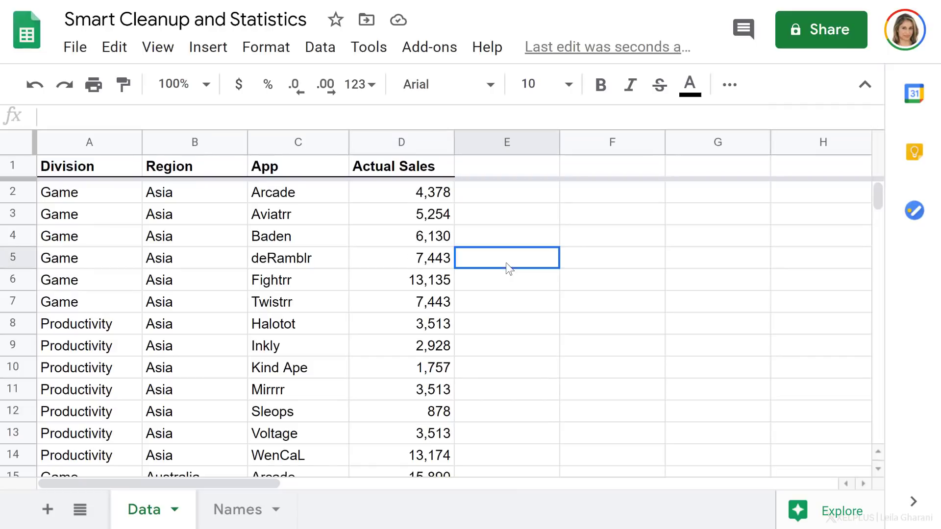
text(=sum()
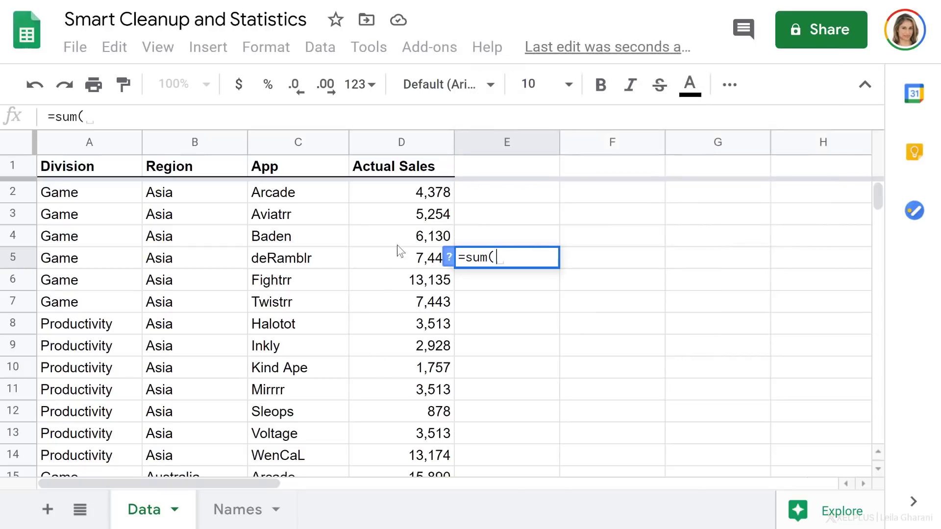
drag(398, 240, 404, 258)
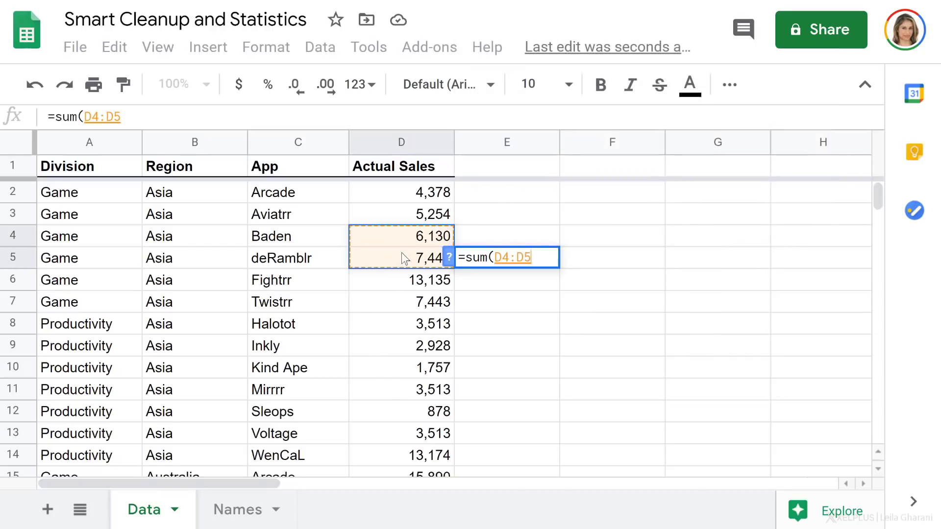
text())
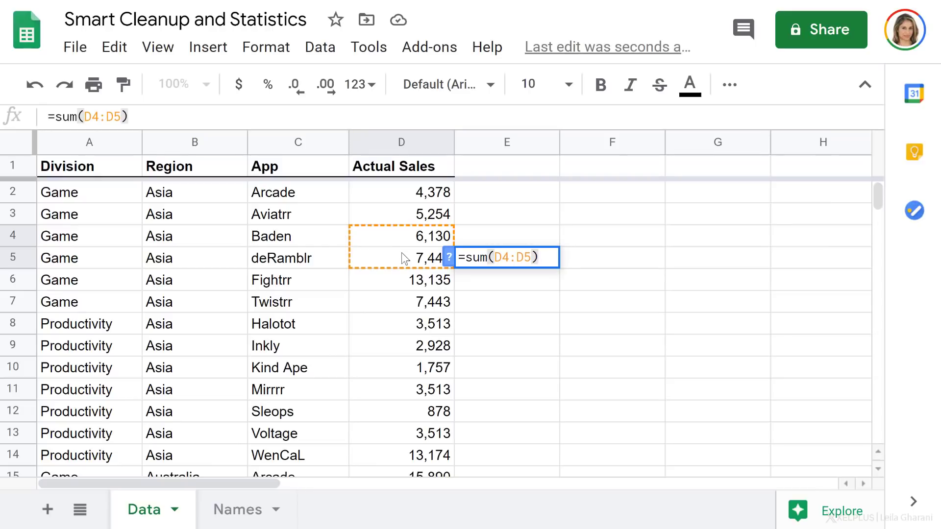
key(Return)
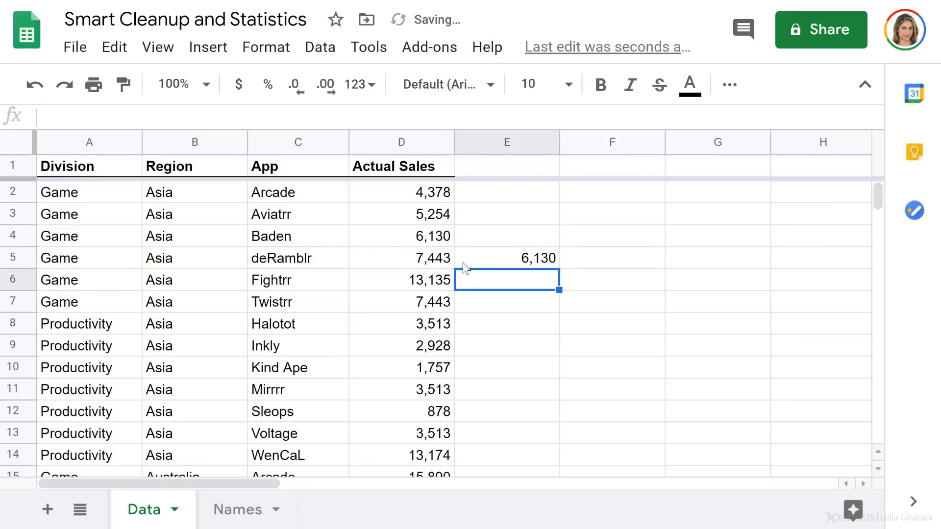
Check D5's number format, revealing 7,443 is stored as Plain text
click(488, 260)
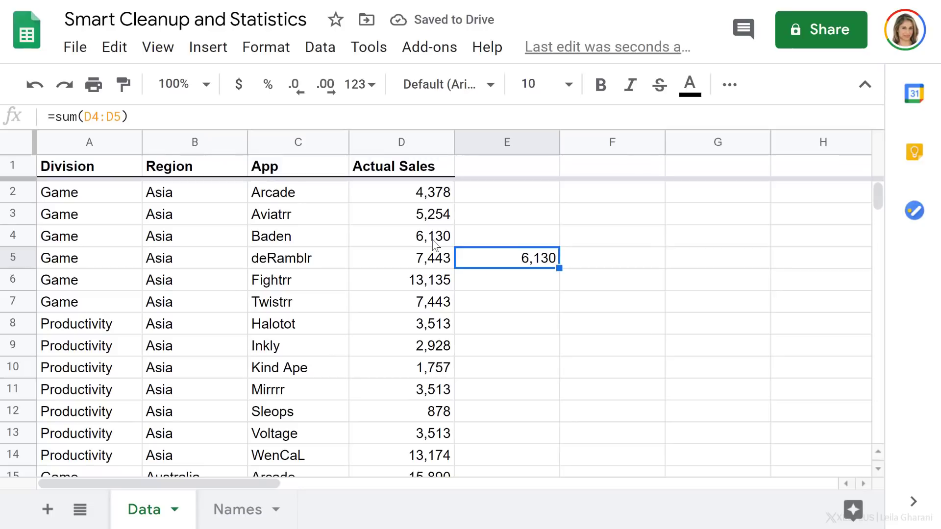
click(429, 262)
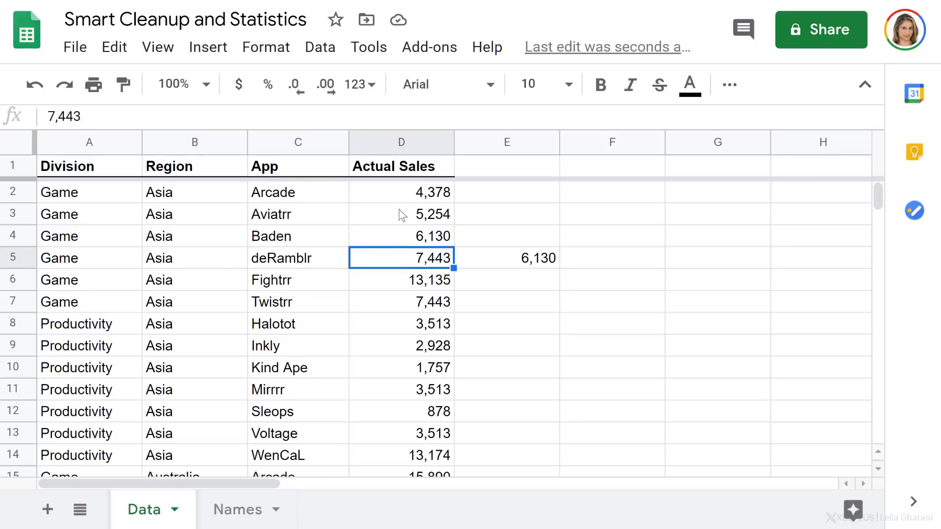
click(376, 90)
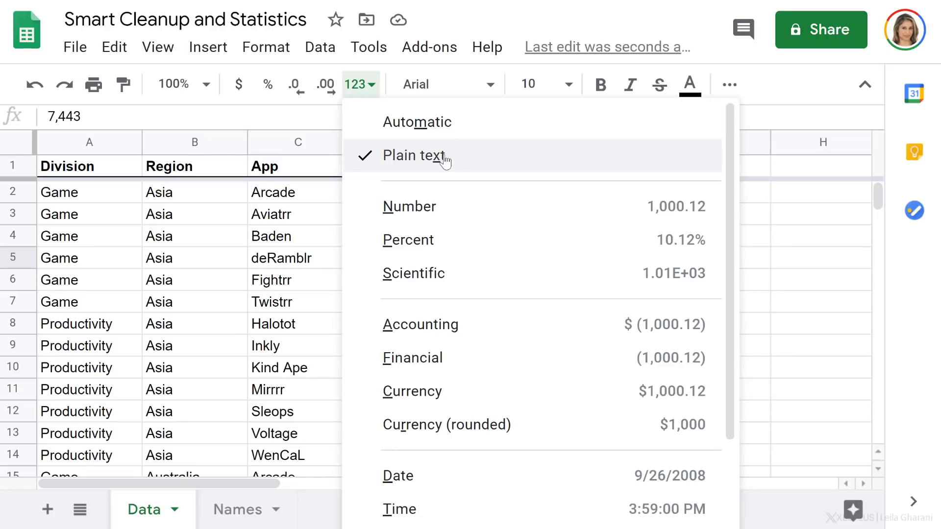
Compare the D2:D10 total and the E5 sum against D5's 7,443 value
click(319, 264)
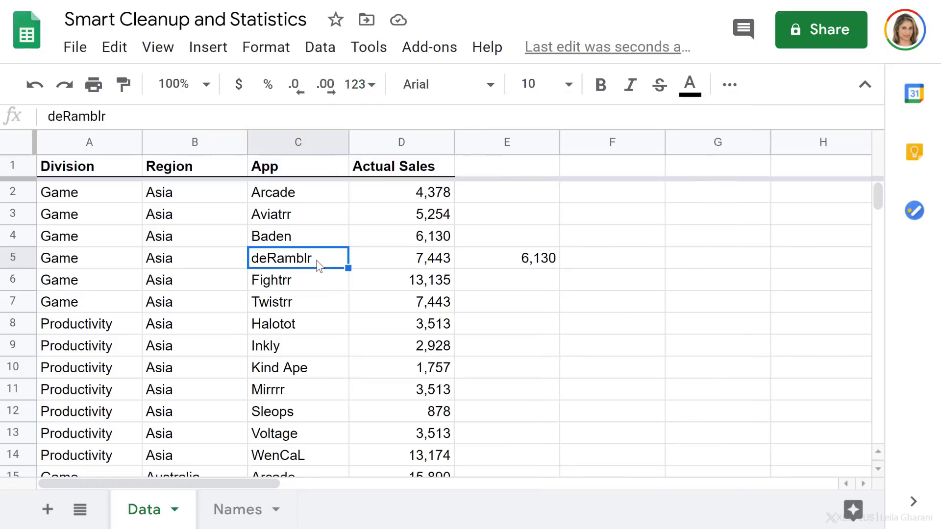
click(367, 266)
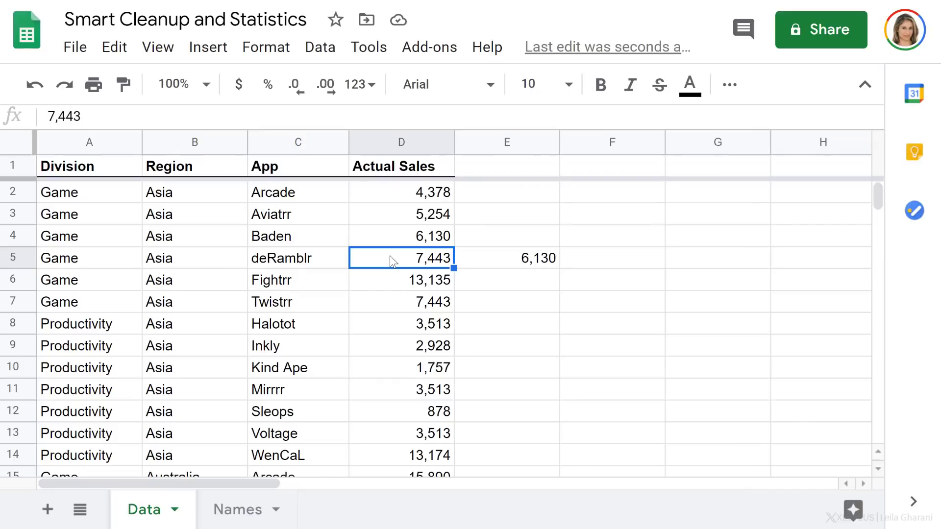
drag(388, 201, 389, 368)
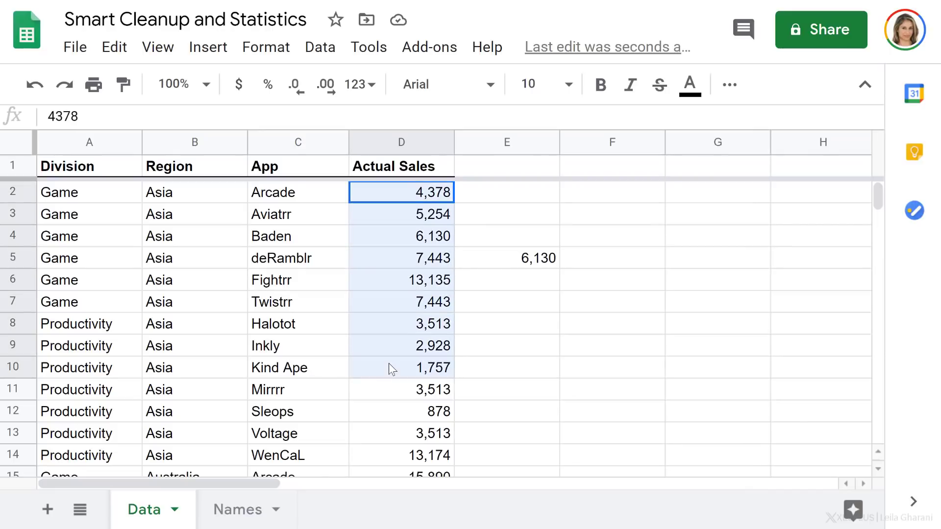
click(408, 267)
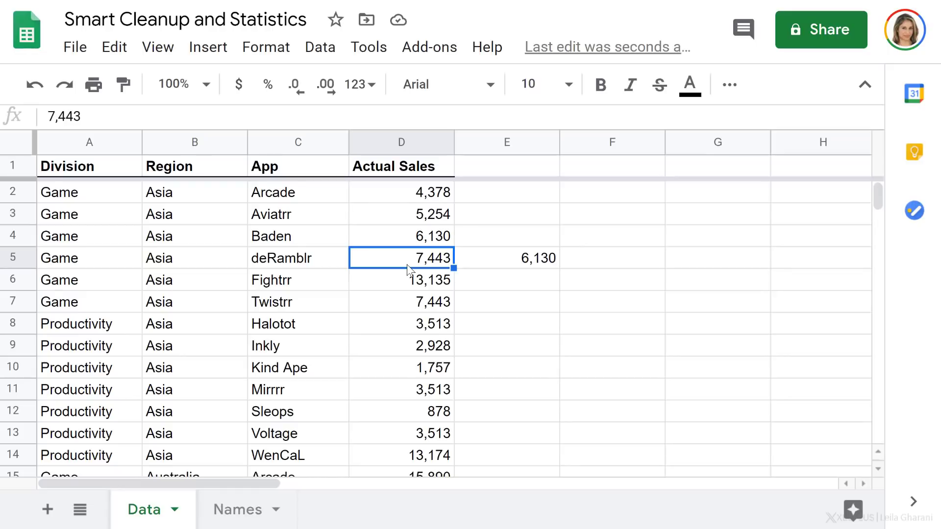
click(509, 263)
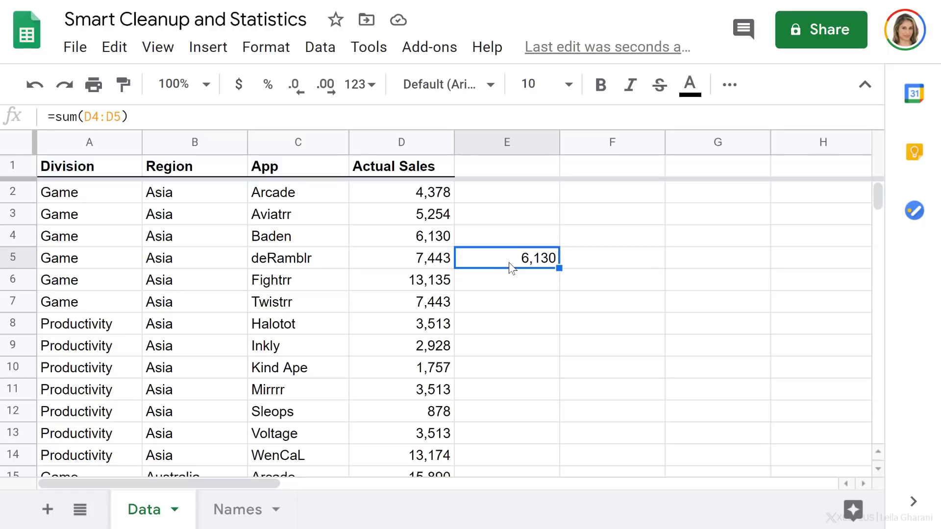
click(411, 257)
Convert D5 to Number with no decimals, bringing the sum to 13,573, then clear E5
click(357, 85)
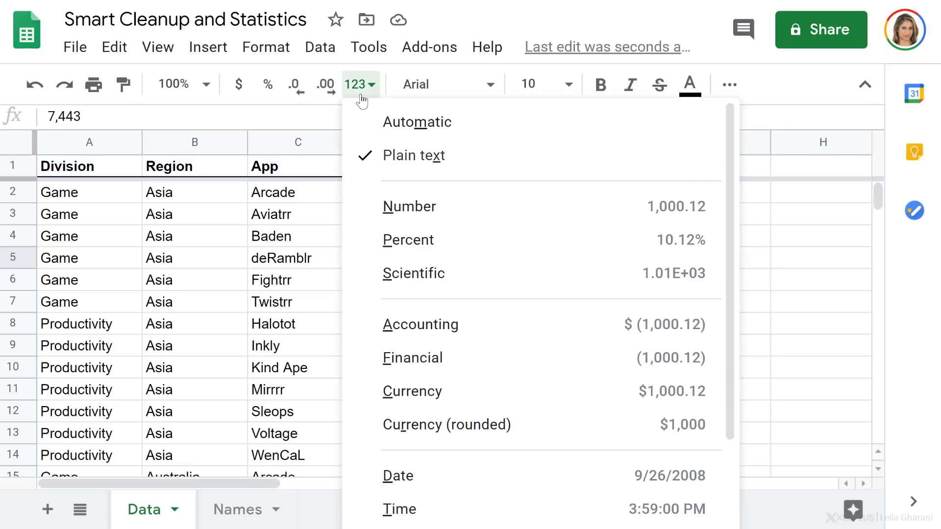
click(418, 212)
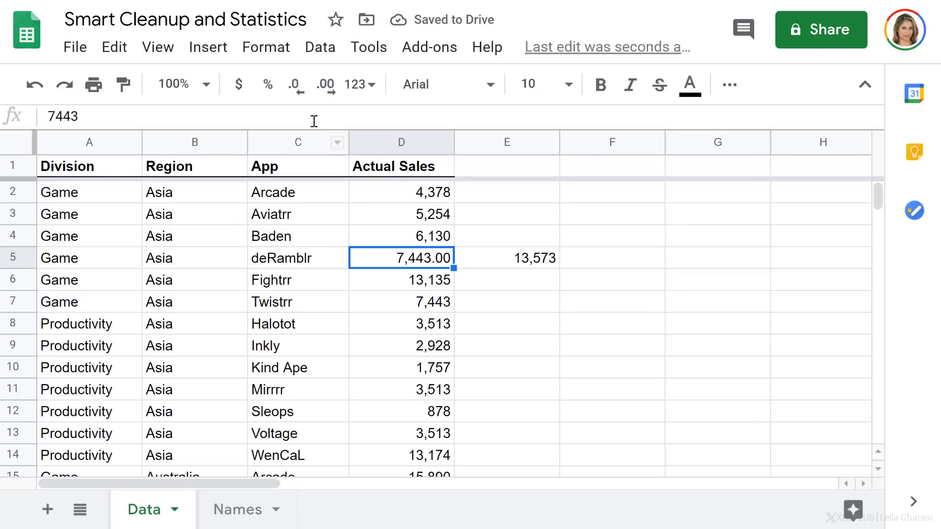
click(297, 101)
click(298, 99)
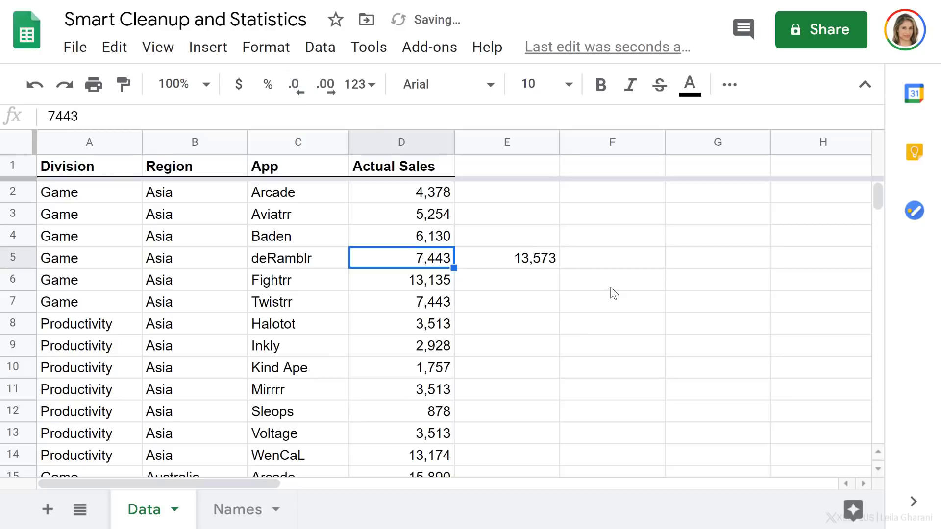
click(534, 264)
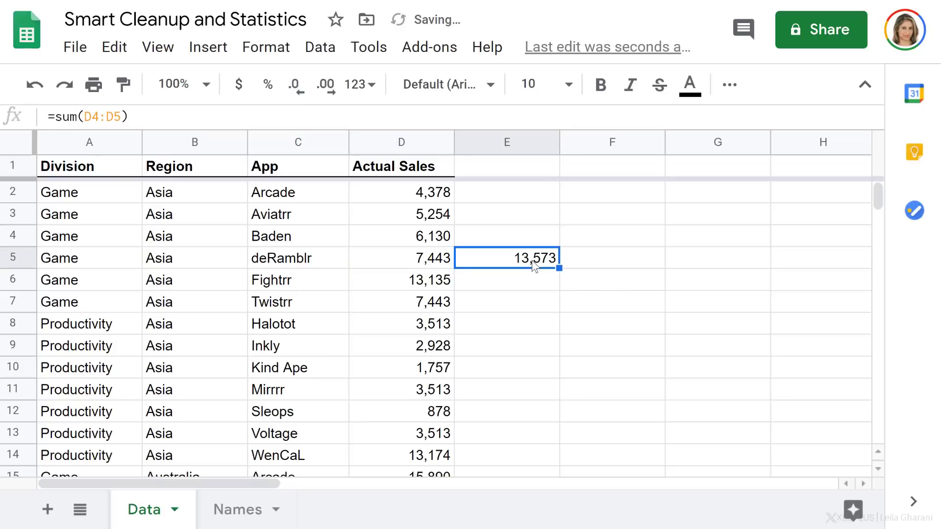
click(231, 332)
Correct the misspelled region in B56 from 'Europ' to 'Europe'
scroll(245, 392, down, 2)
scroll(243, 392, down, 15)
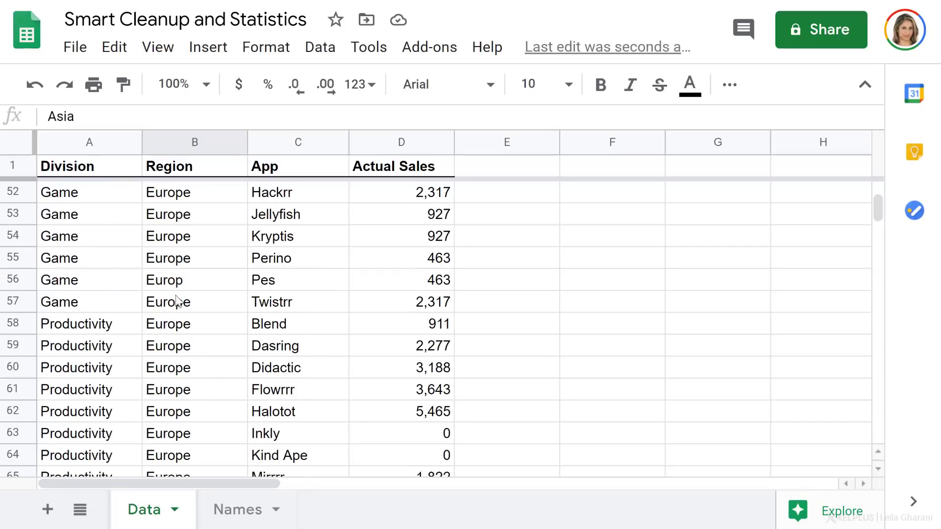
click(201, 257)
click(175, 286)
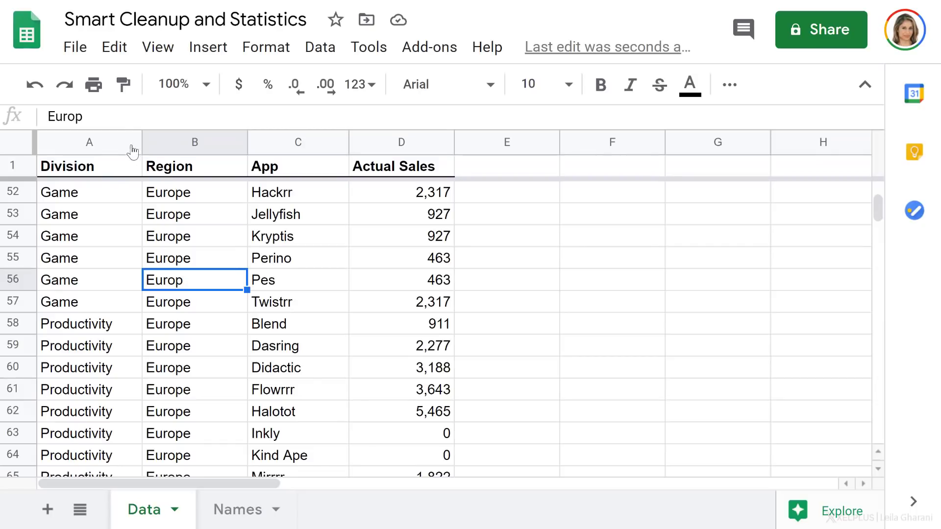
click(122, 123)
text(e)
key(Return)
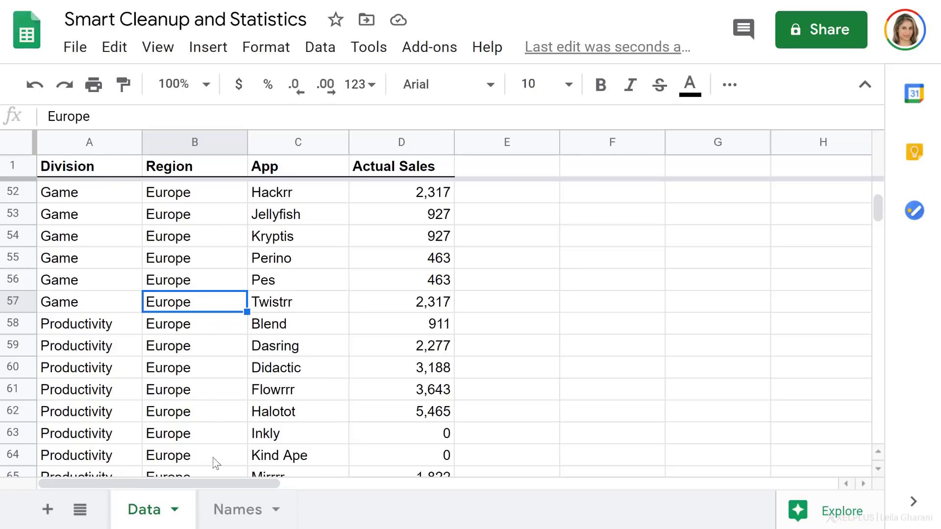
click(230, 514)
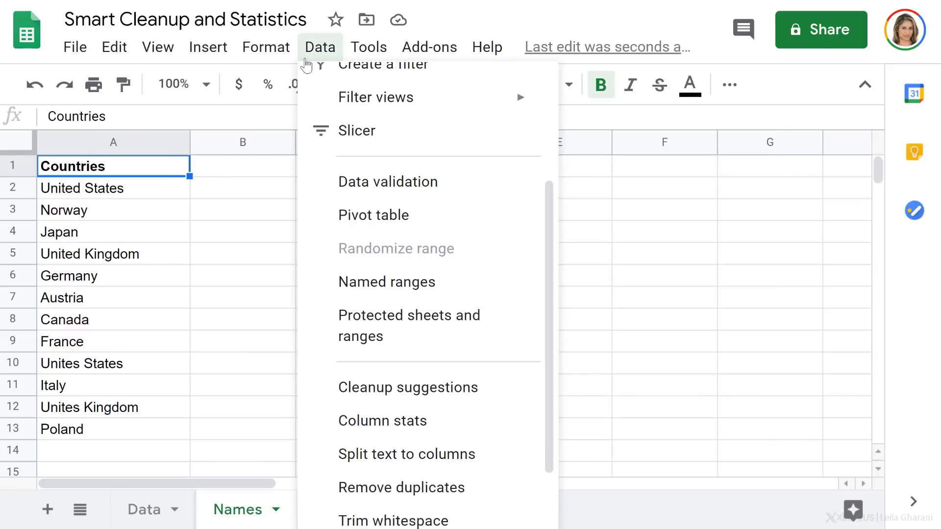
Apply the cleanup suggestion that standardizes 'Unites States' to 'United States'
click(434, 369)
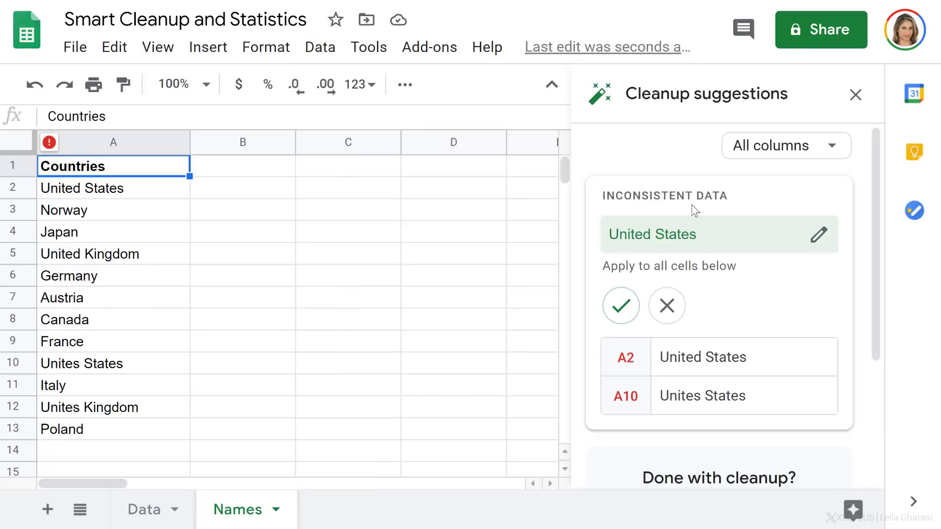
mouse_move(627, 373)
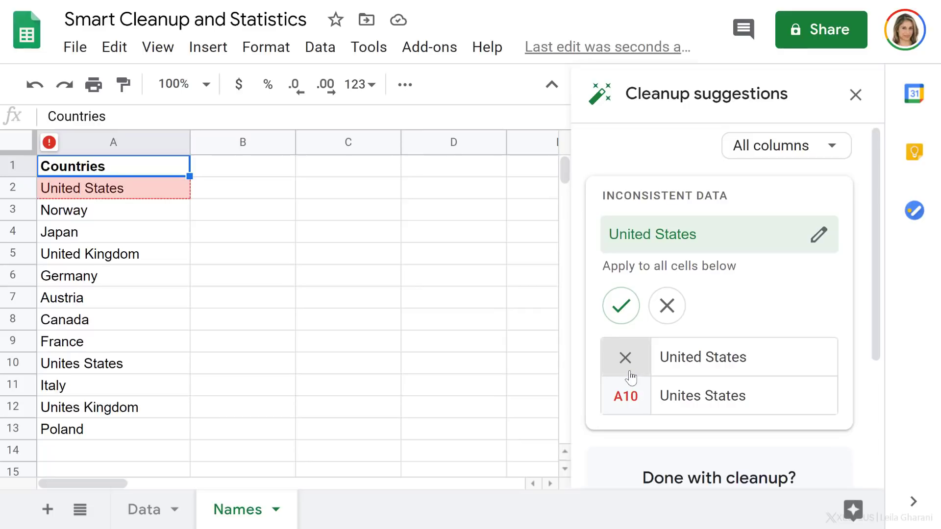
mouse_move(663, 392)
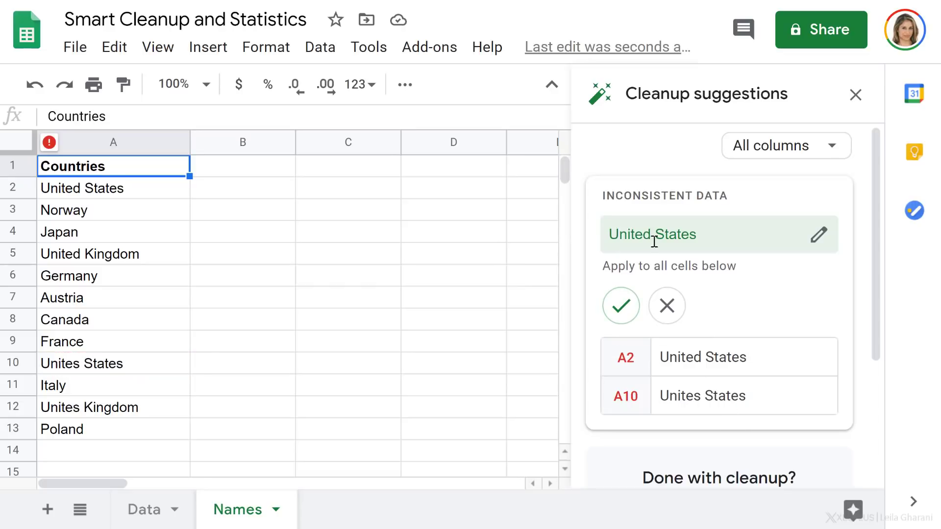
click(621, 306)
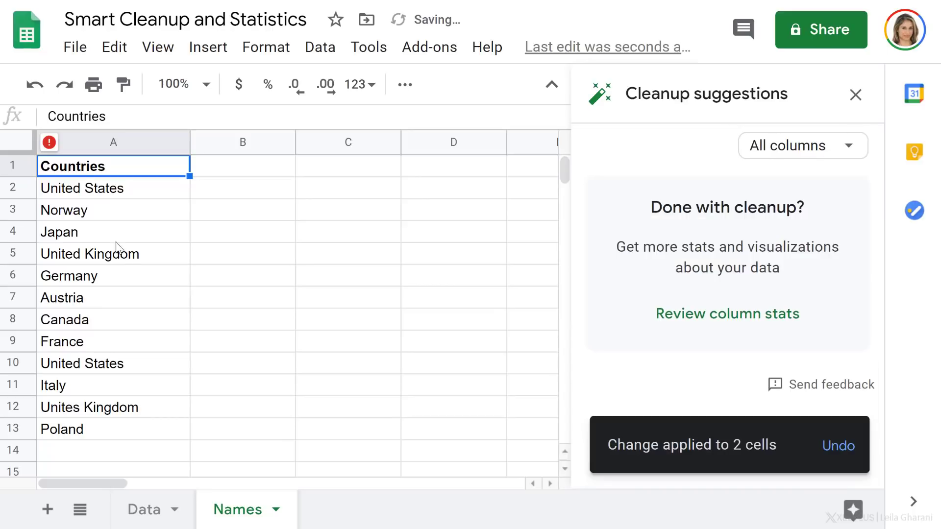
Check cells A2, A10, A5 and A12: A10 reads United States, A12 still reads Unites Kingdom
click(80, 189)
click(92, 360)
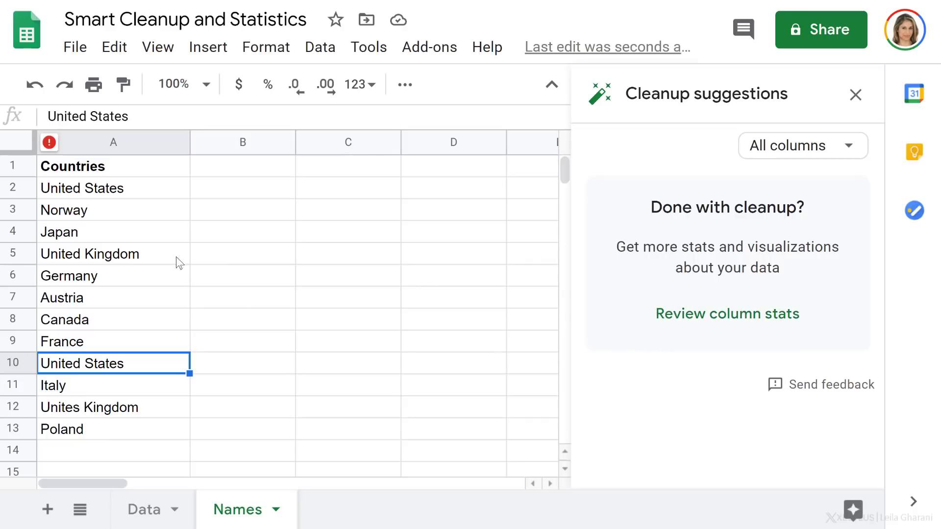
click(159, 255)
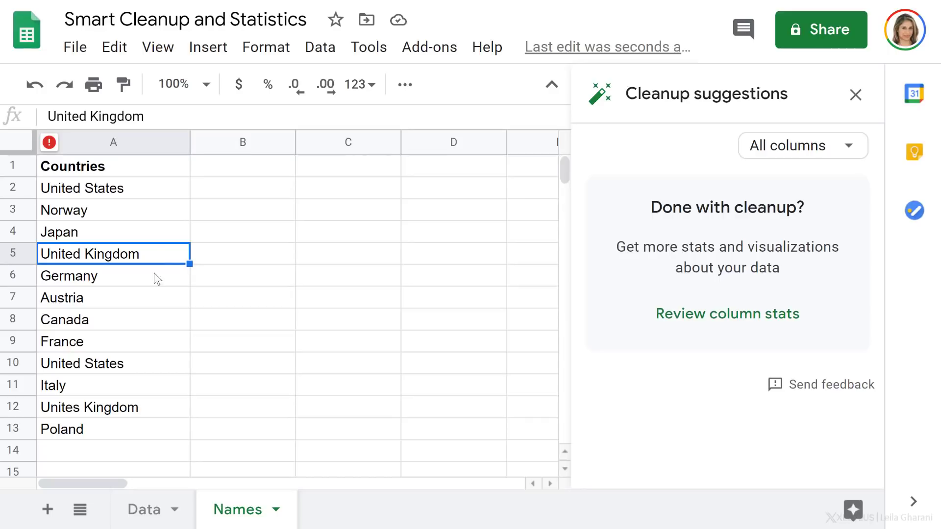
click(138, 411)
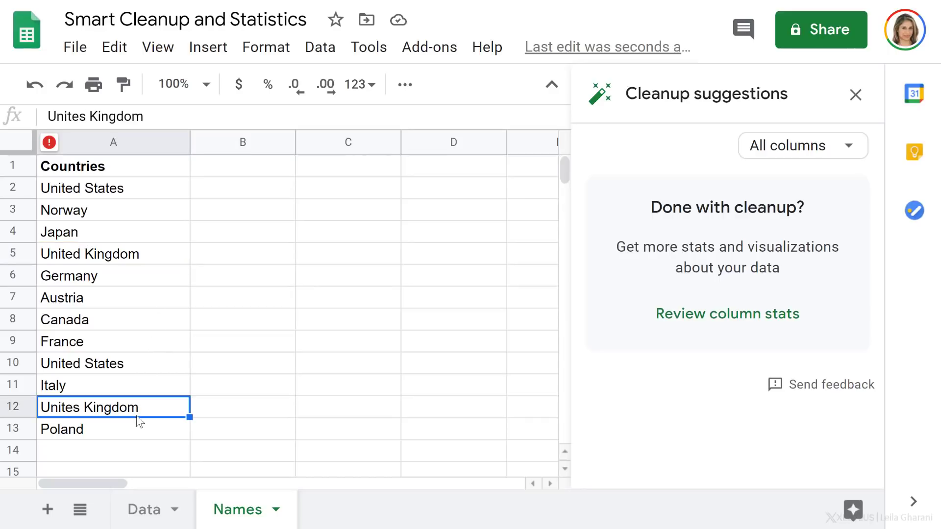